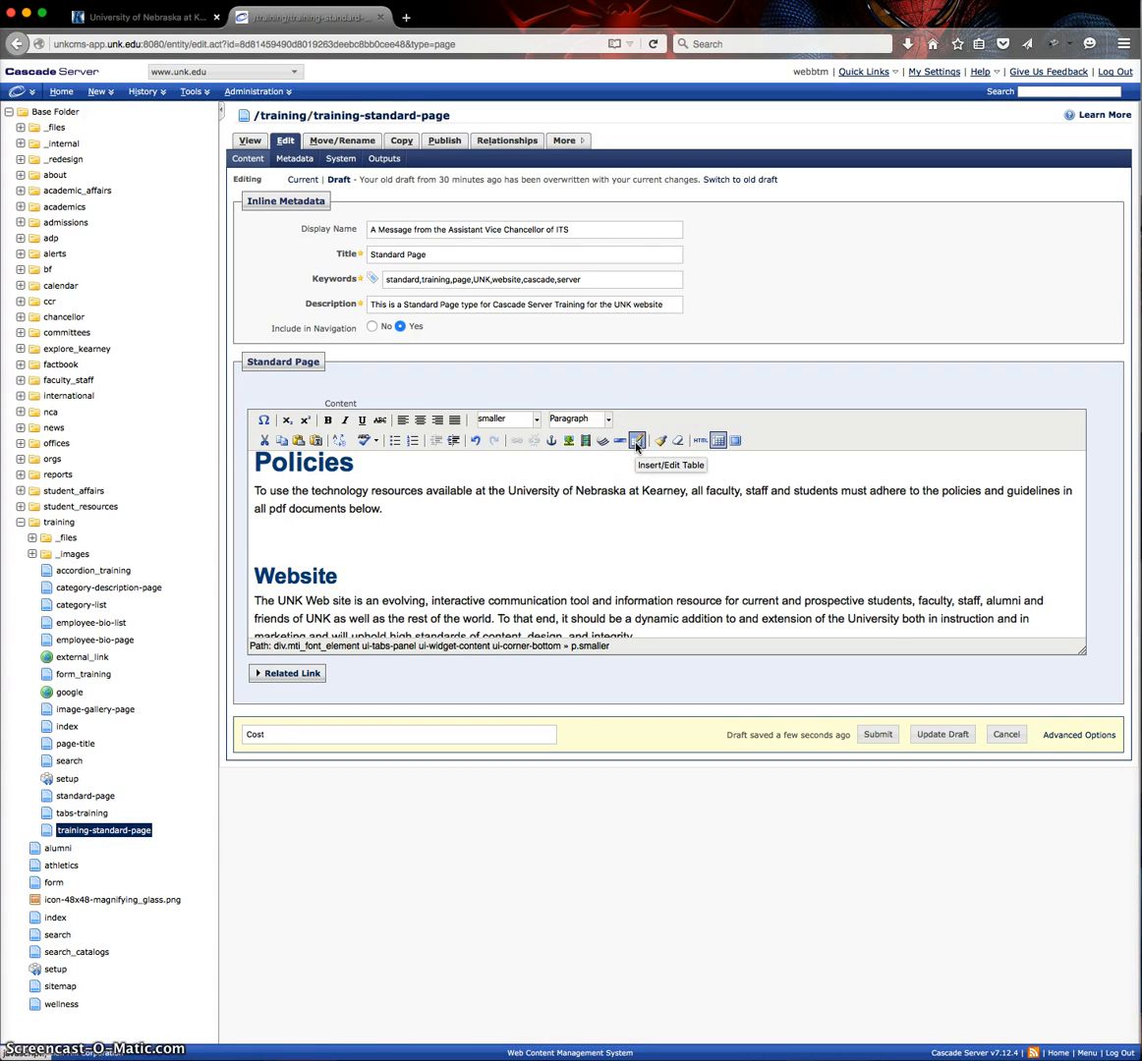
Step: Start a new table under the Policies paragraph with 4 columns, 3 rows and a width of 100%
{"action": "left_click", "coordinate": [636, 442]}
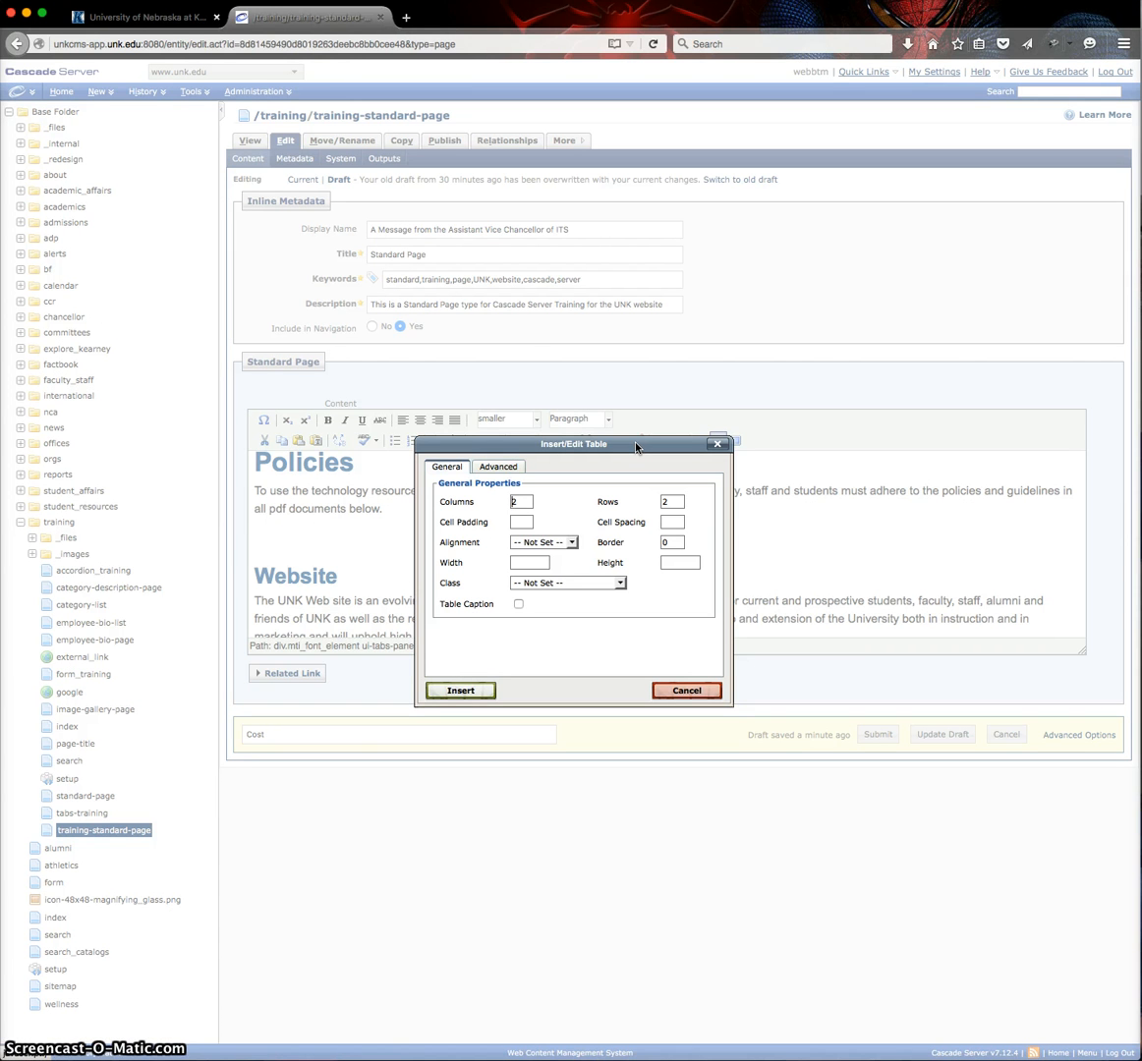
{"action": "left_click", "coordinate": [522, 563]}
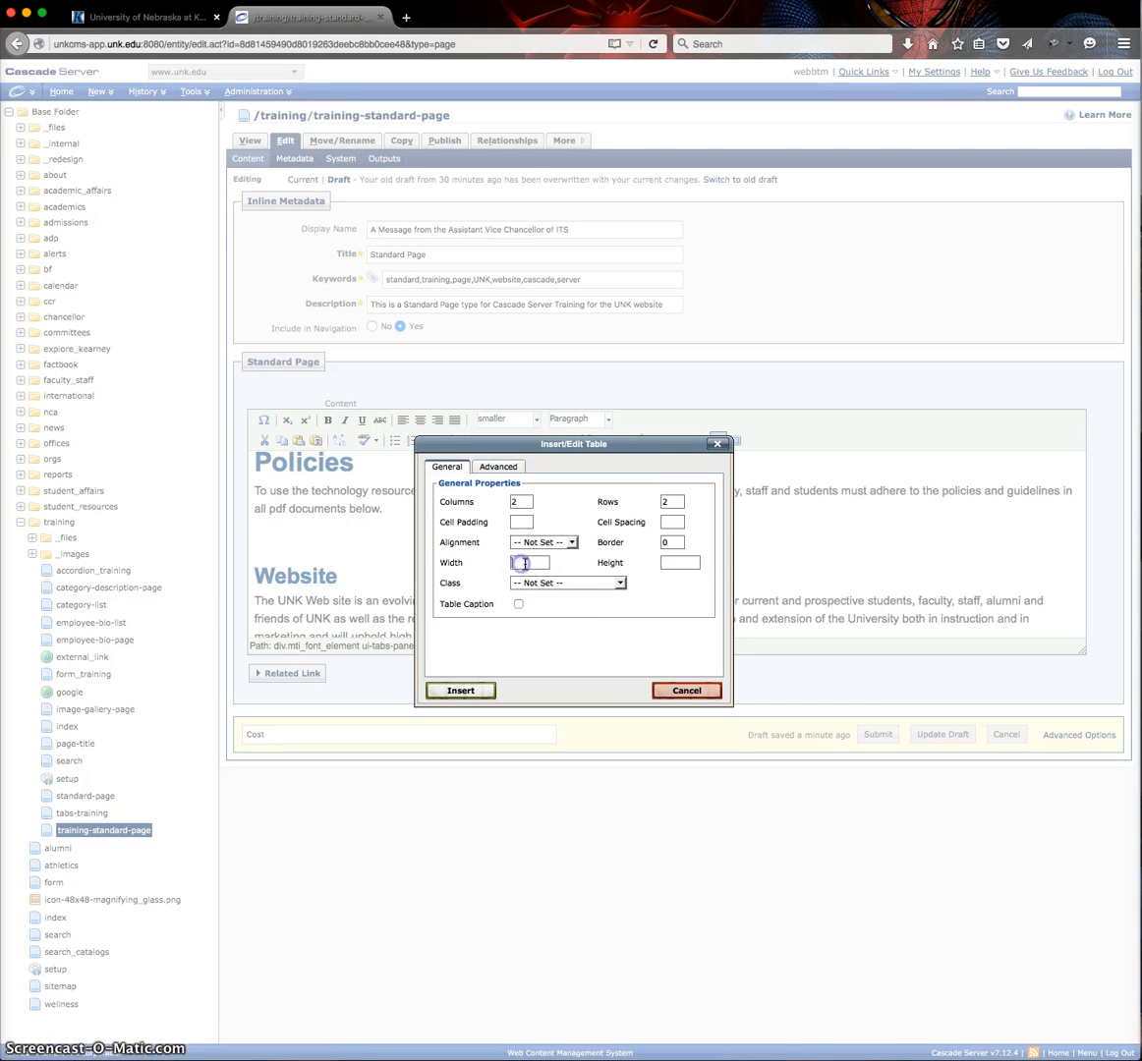
{"action": "type", "text": "100%"}
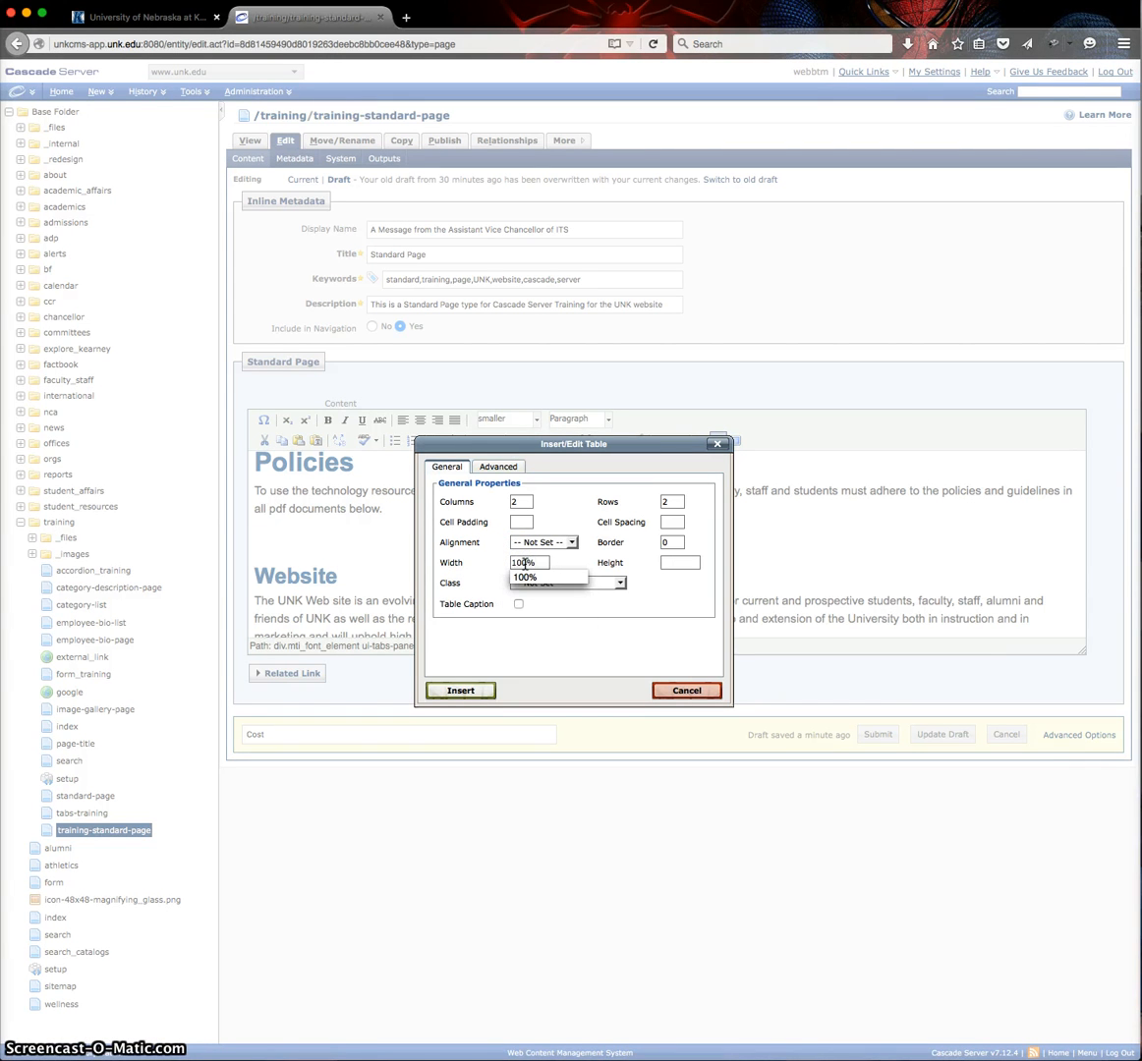
{"action": "left_click", "coordinate": [524, 503]}
{"action": "key", "text": "BackSpace"}
{"action": "type", "text": "3"}
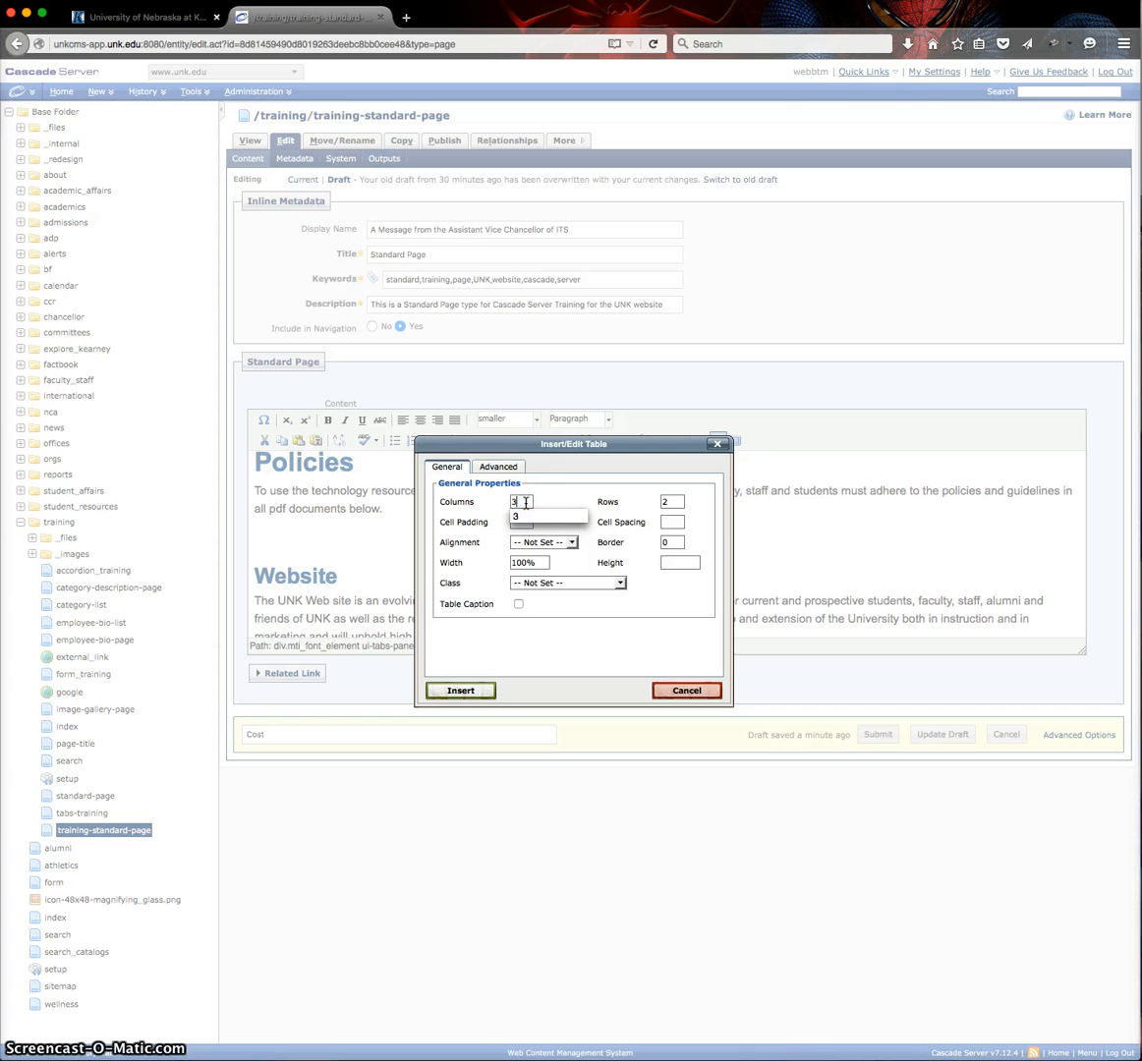
{"action": "key", "text": "BackSpace"}
{"action": "type", "text": "4"}
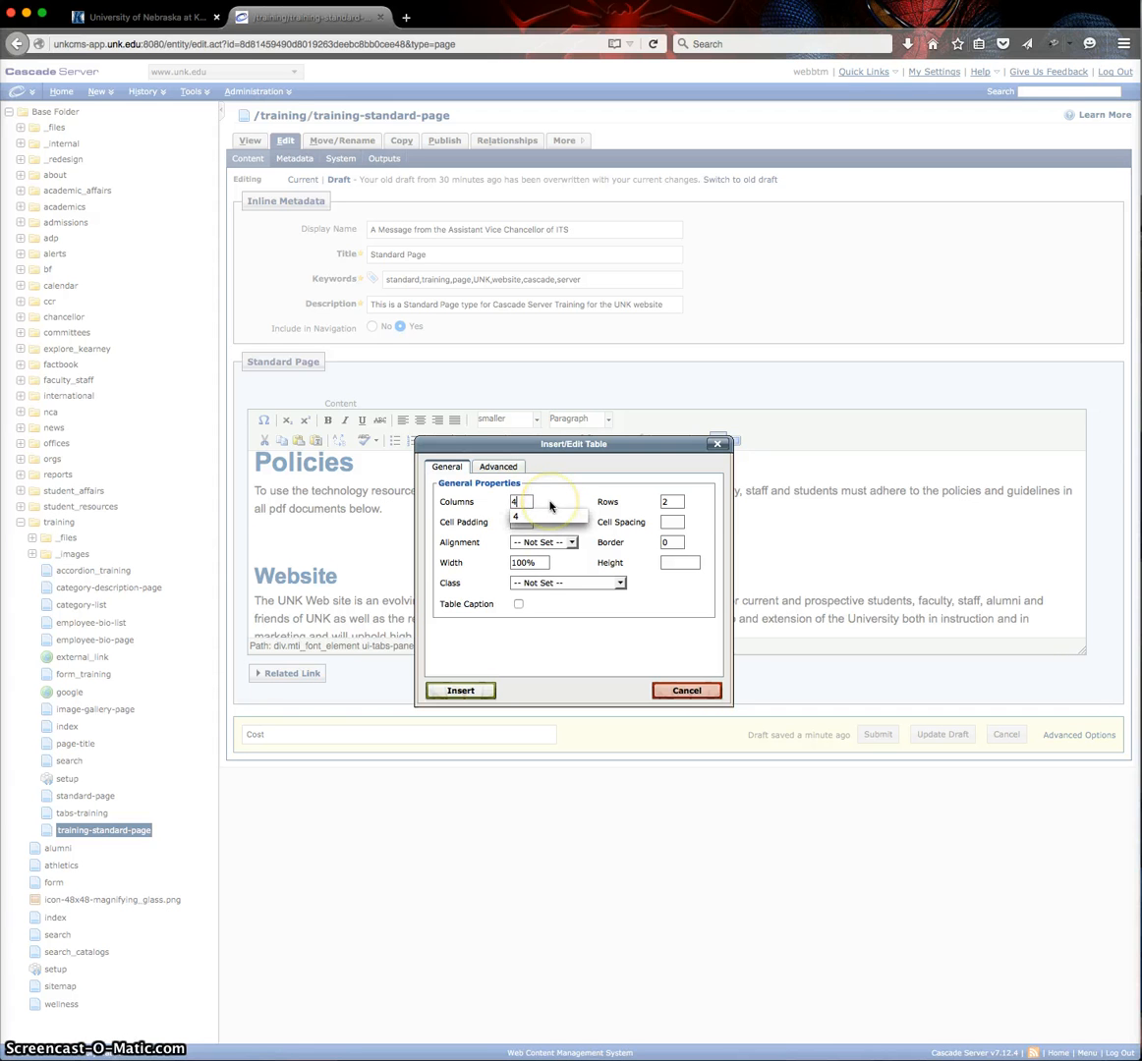
{"action": "double_click", "coordinate": [669, 501]}
{"action": "type", "text": "3"}
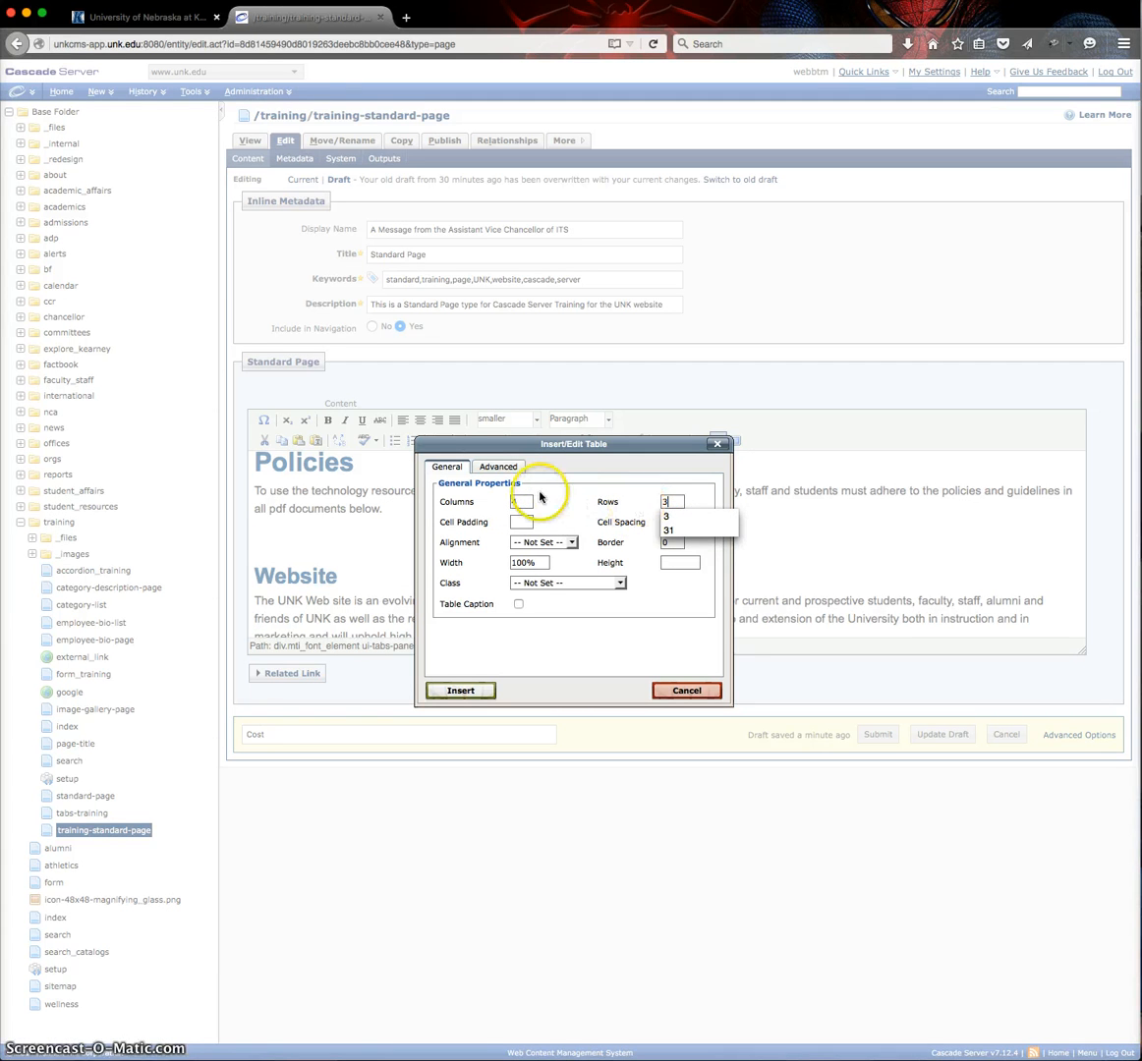
Step: Give the table the summary "List of Courses and Costs" and insert it into the page content
{"action": "left_click", "coordinate": [503, 468]}
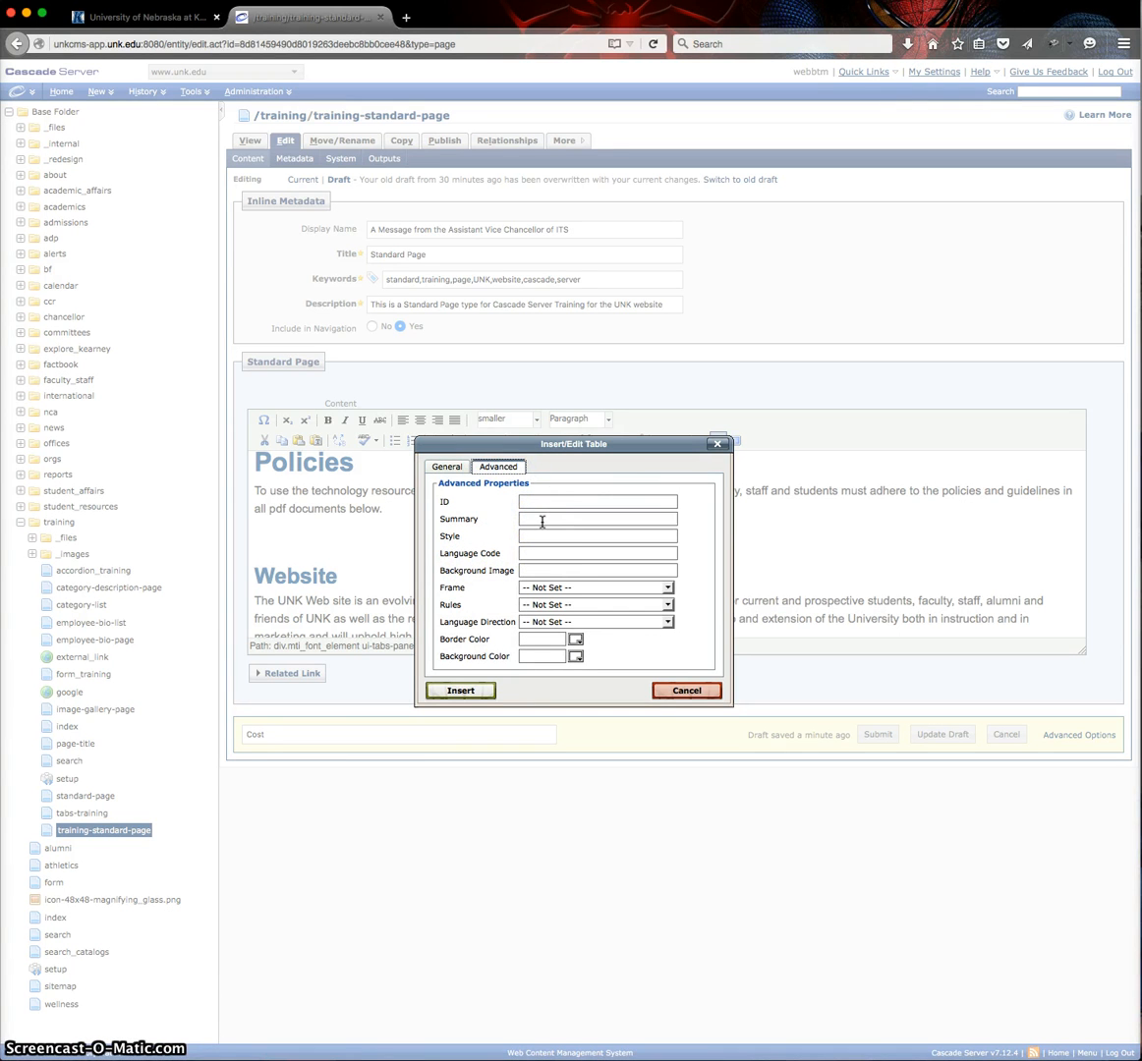
{"action": "left_click", "coordinate": [530, 520]}
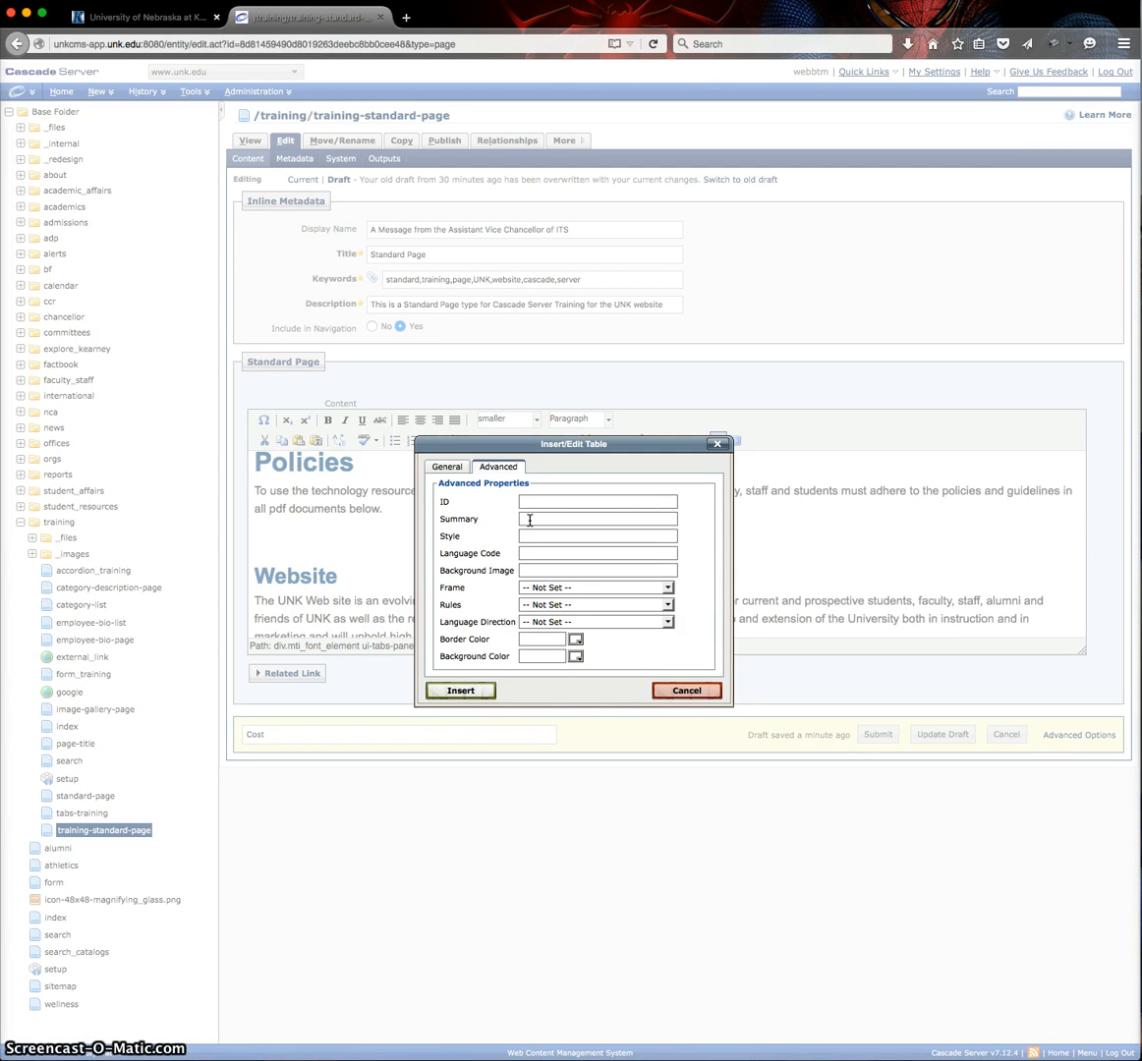
{"action": "key", "text": "BackSpace"}
{"action": "type", "text": "Lis"}
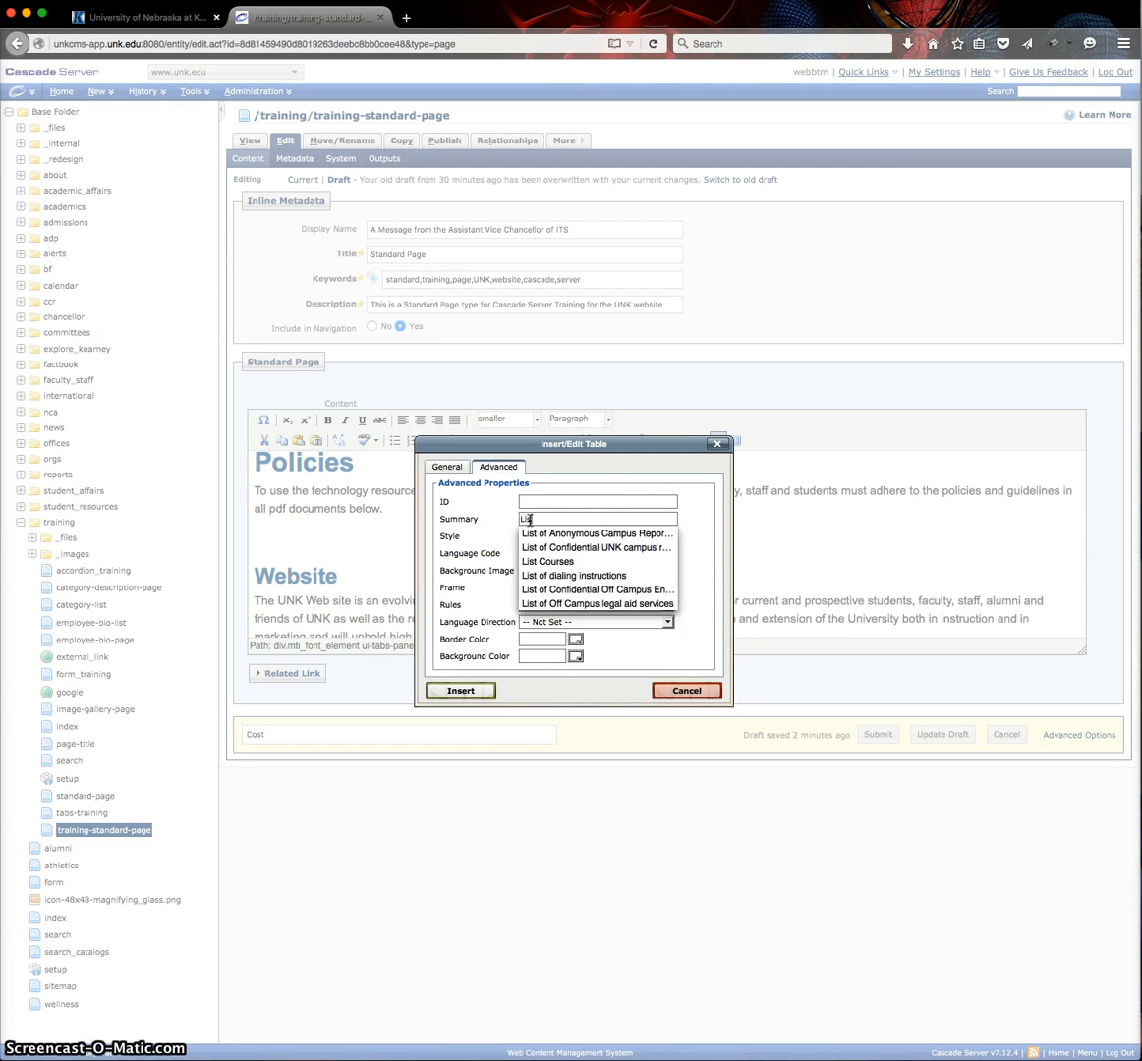
{"action": "type", "text": "t of Courses and Costs"}
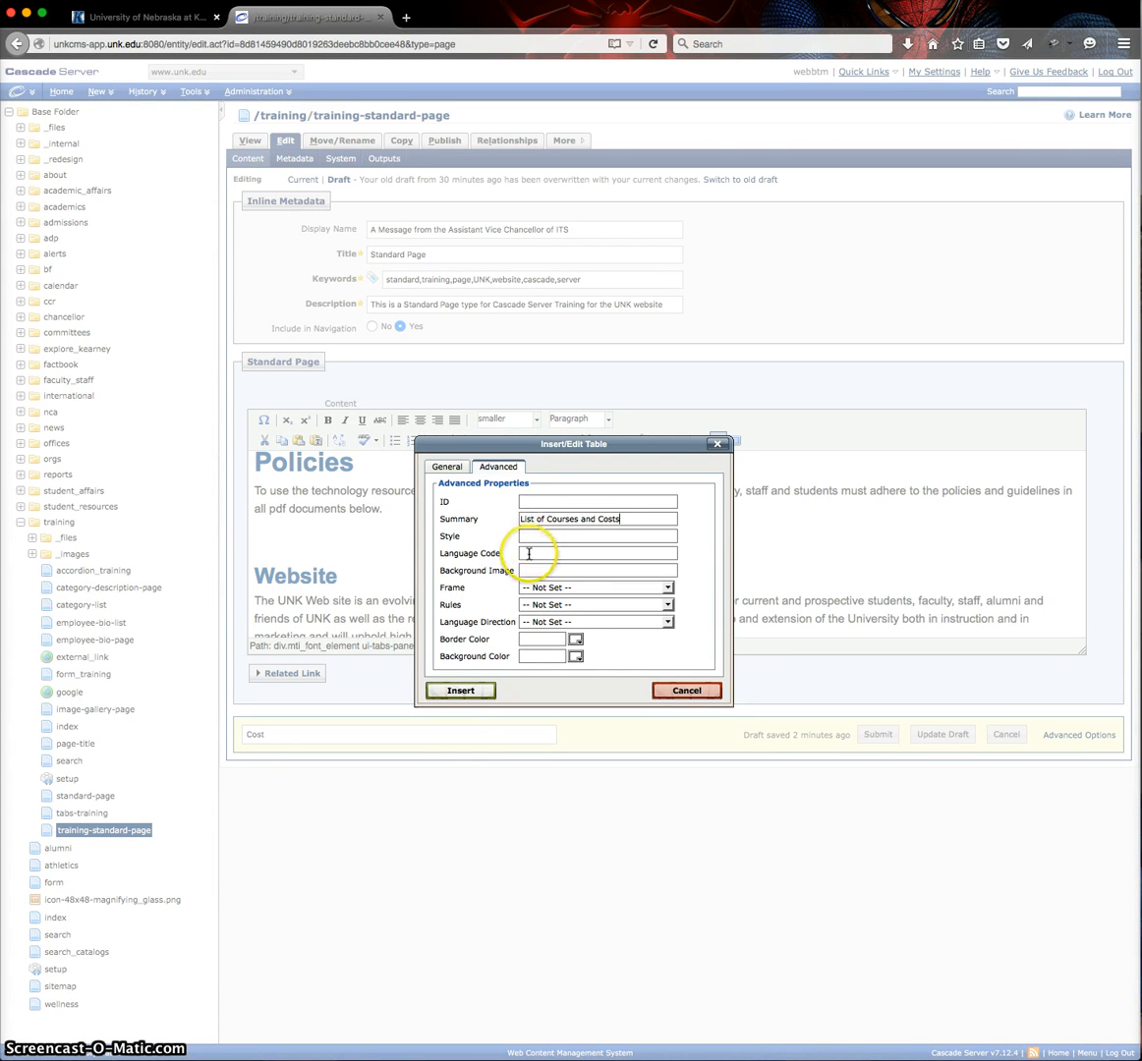
{"action": "left_click", "coordinate": [462, 691]}
Step: Fill the first three cells of the table's top row with Course, Credit Hours and Cost
{"action": "scroll", "coordinate": [411, 597], "scroll_direction": "down", "scroll_amount": 2}
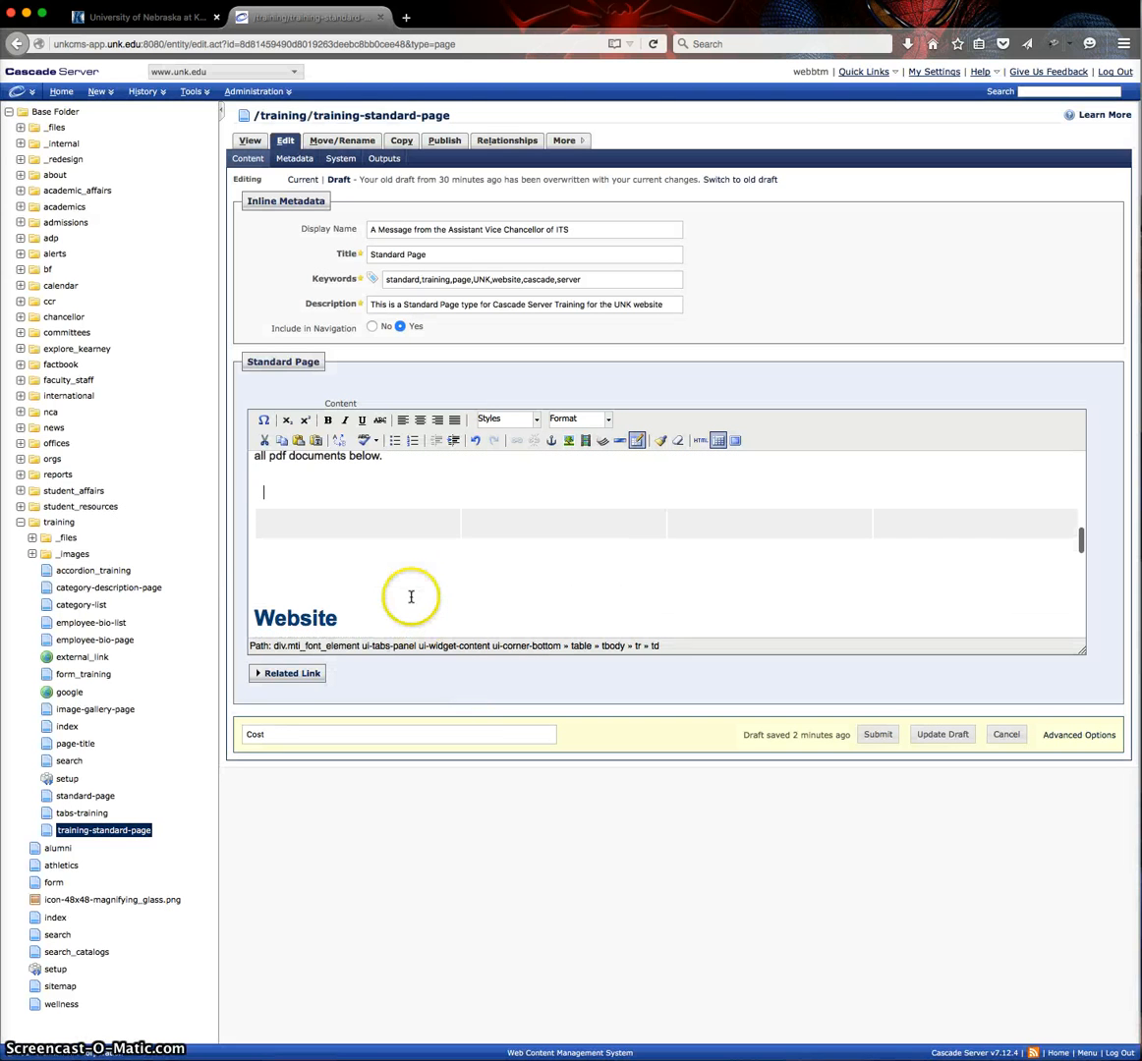
{"action": "left_click", "coordinate": [274, 522]}
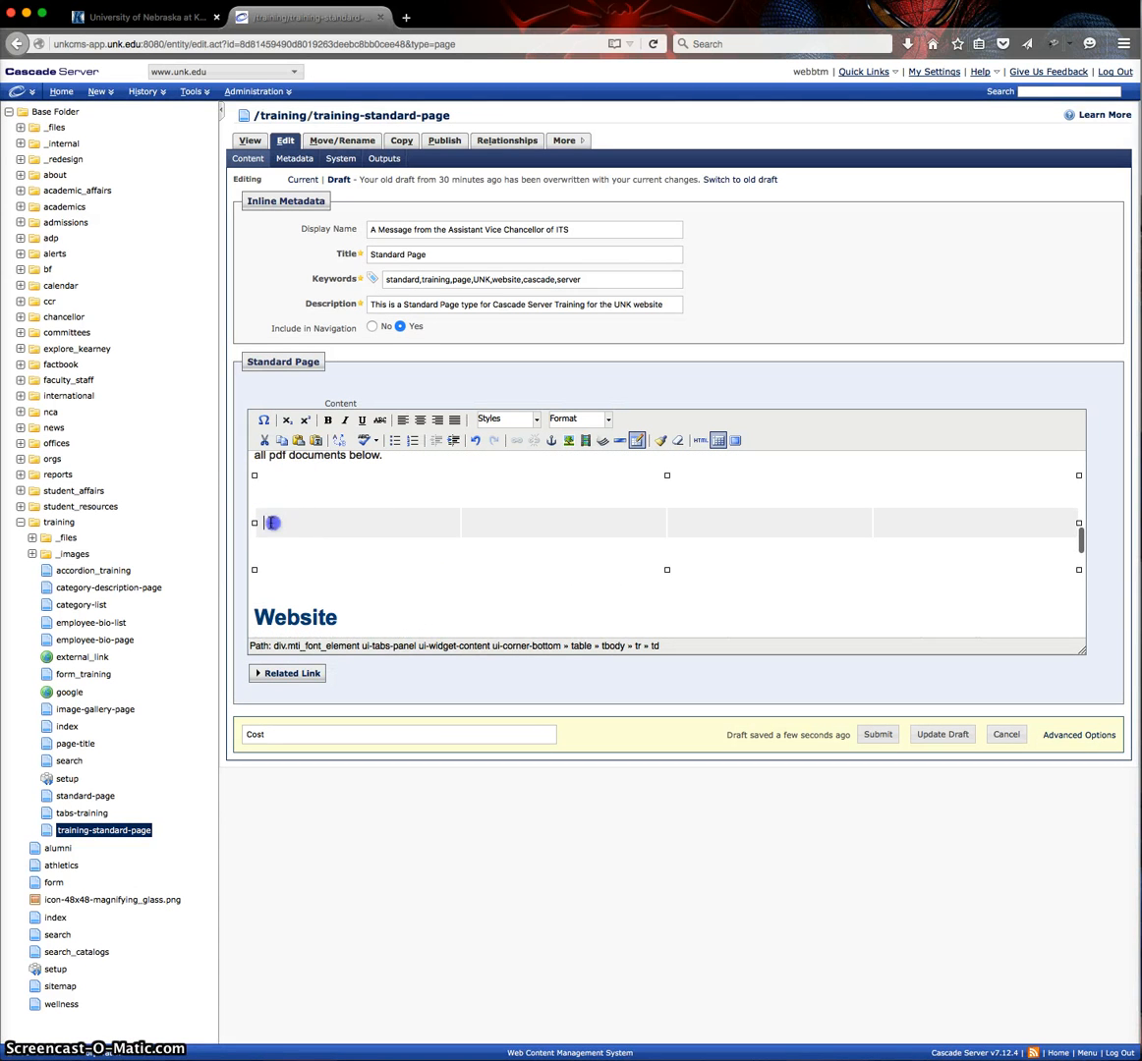
{"action": "left_click", "coordinate": [275, 502]}
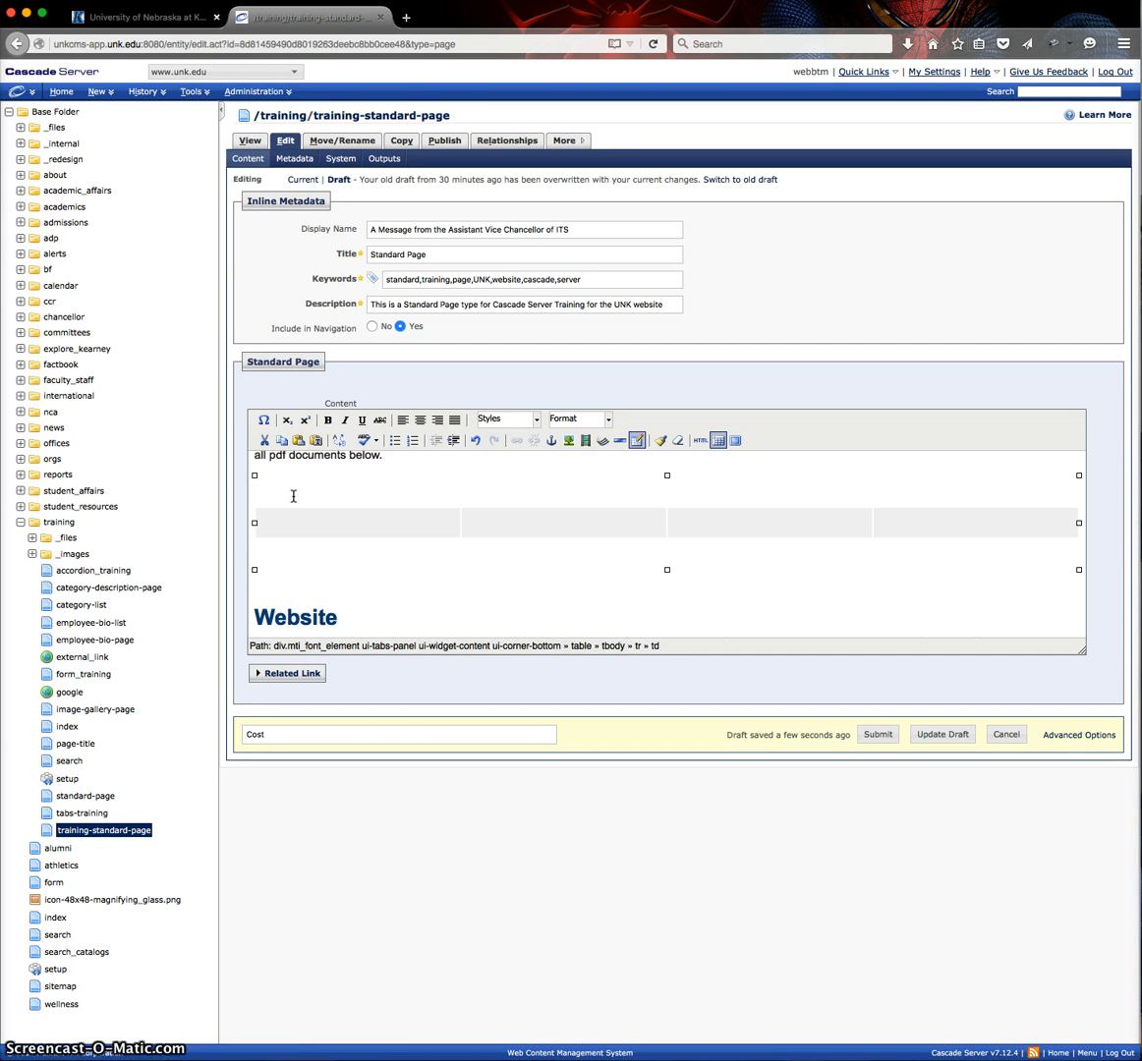
{"action": "type", "text": "ourse"}
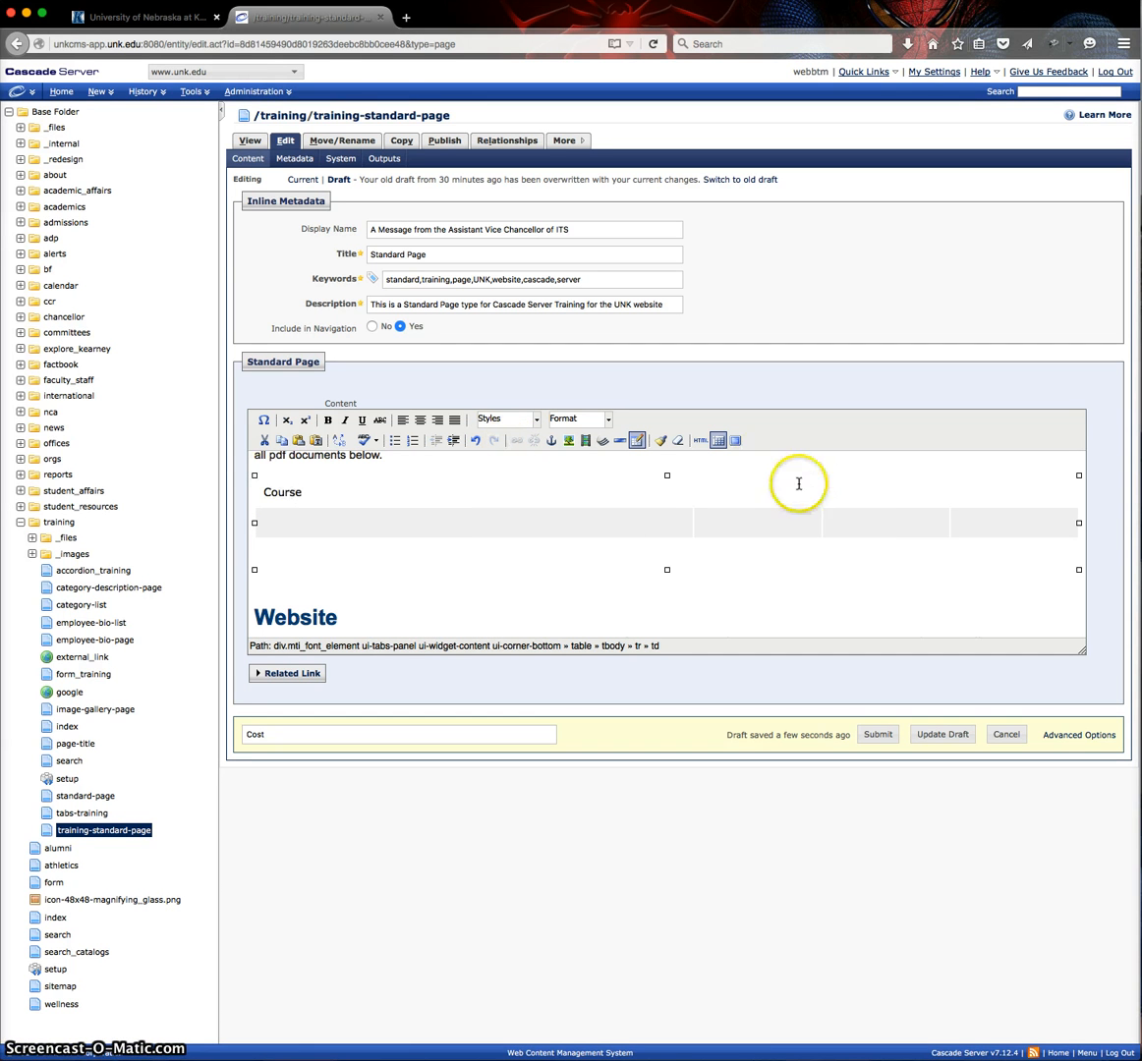
{"action": "left_click", "coordinate": [778, 493]}
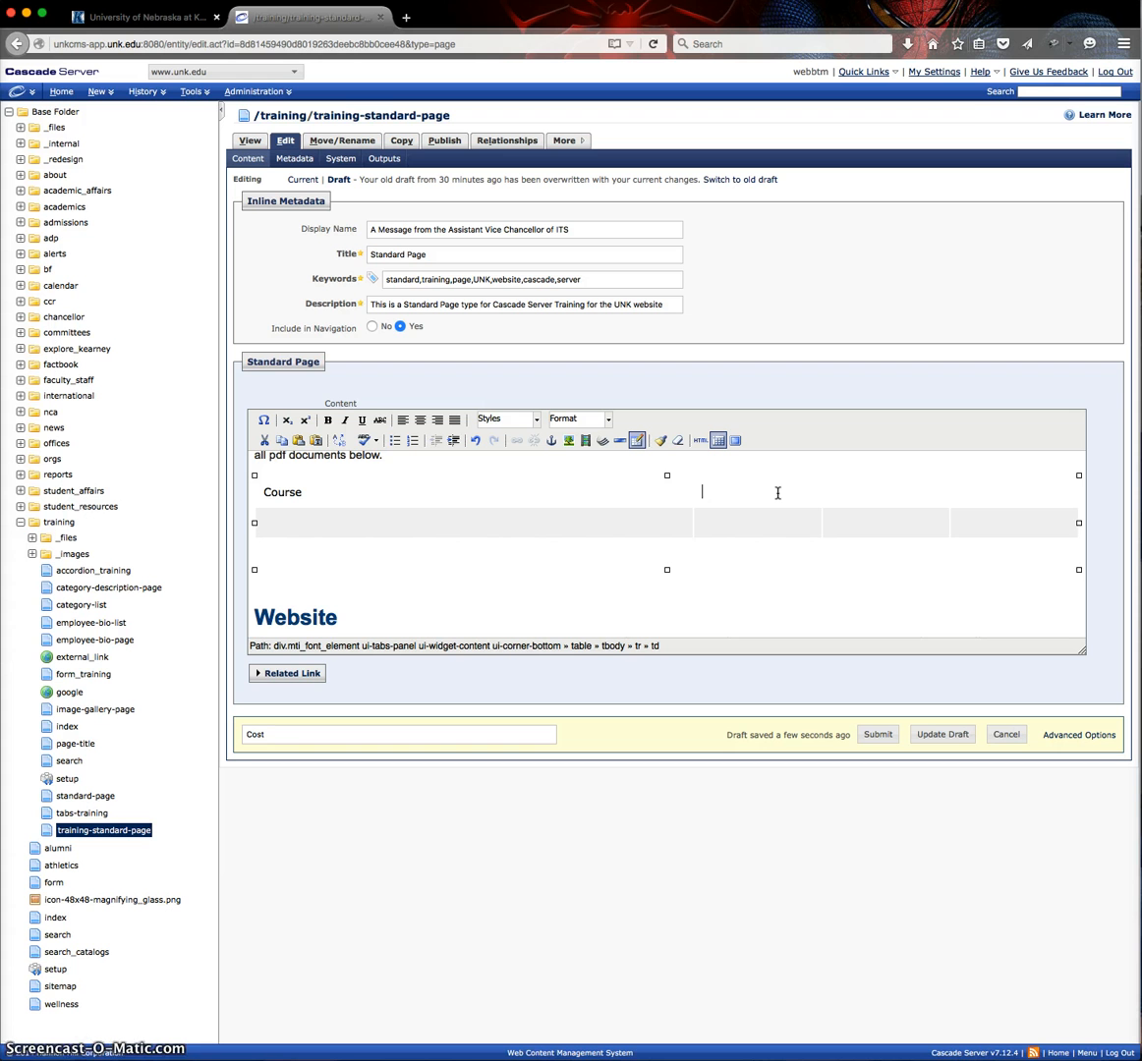
{"action": "type", "text": "Credit Hours"}
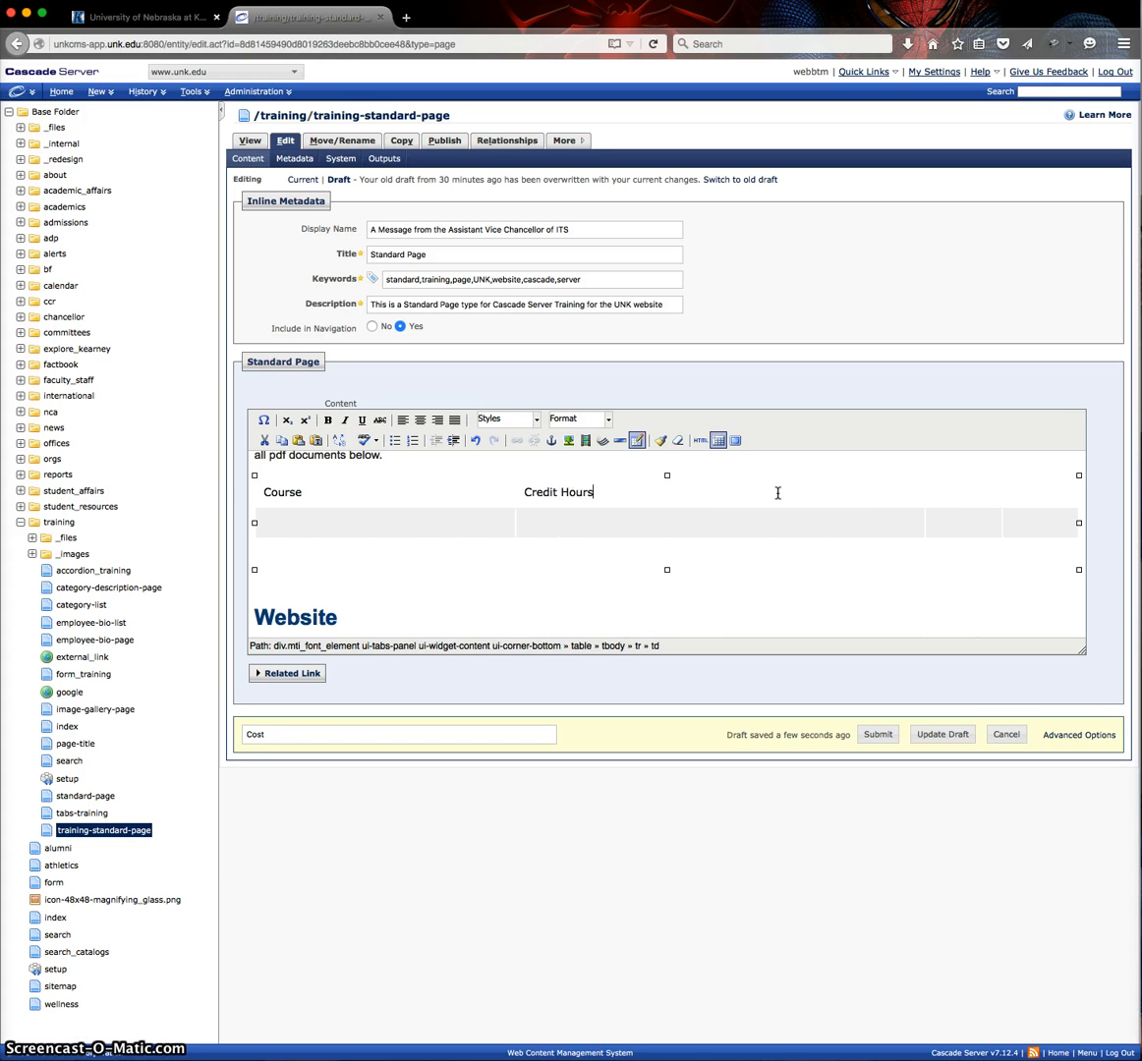
{"action": "scroll", "coordinate": [948, 502], "scroll_direction": "up", "scroll_amount": 3}
{"action": "left_click", "coordinate": [952, 581]}
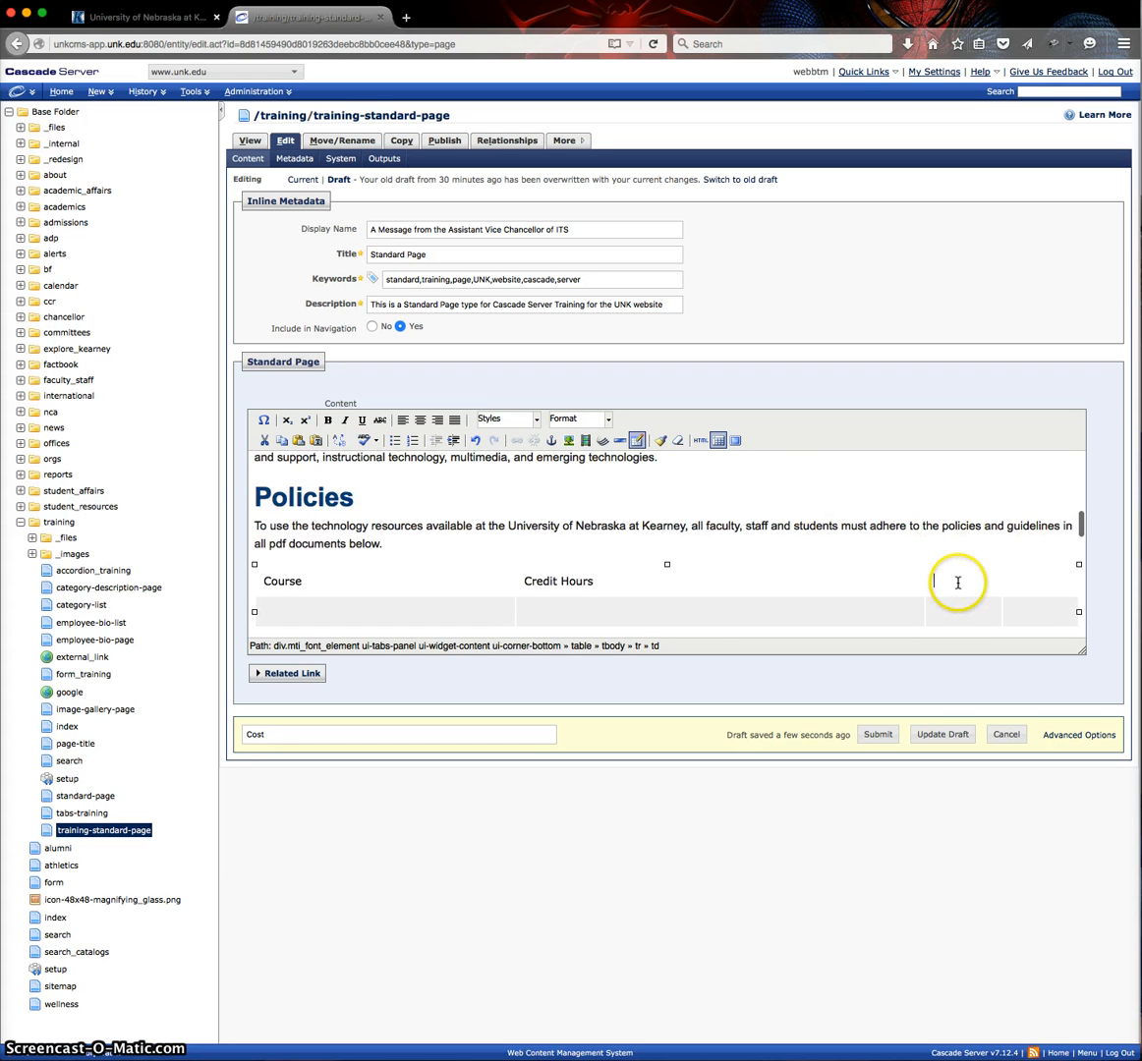
{"action": "type", "text": "Cost"}
Step: Set the row type of the table row containing Course, Credit Hours and Cost to Header
{"action": "scroll", "coordinate": [934, 582], "scroll_direction": "down", "scroll_amount": 3}
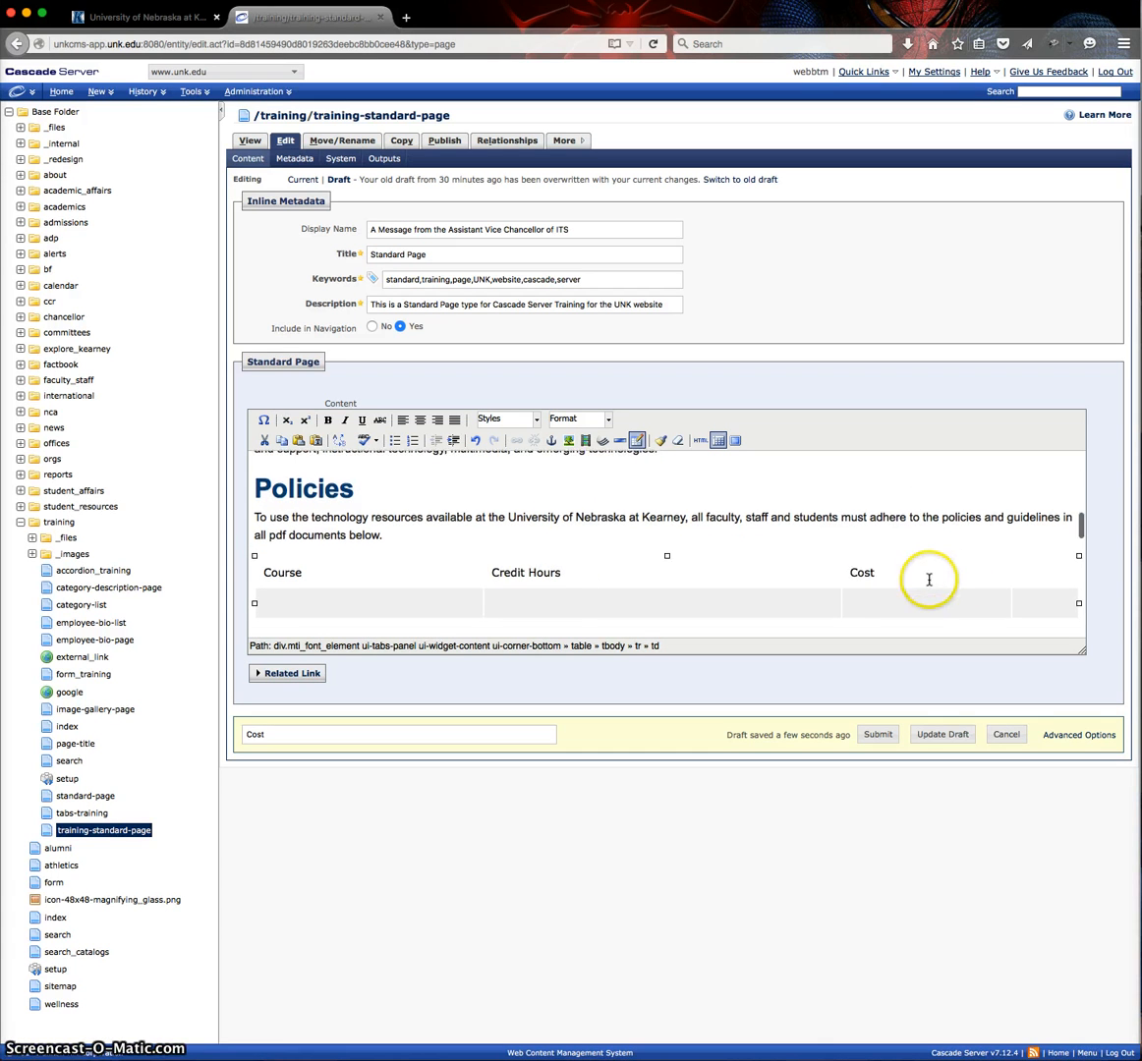
{"action": "left_click", "coordinate": [340, 559]}
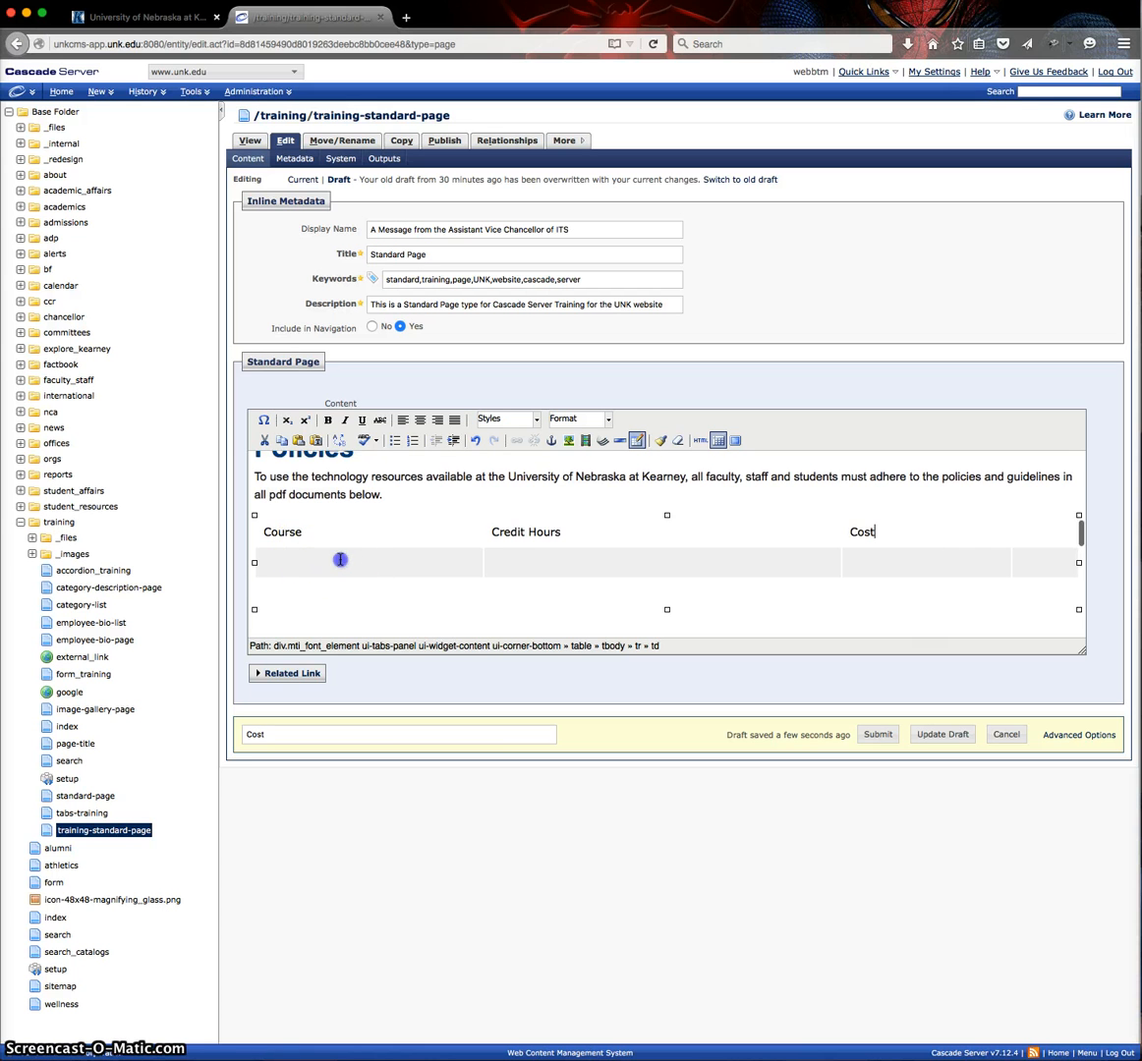
{"action": "left_click", "coordinate": [287, 535]}
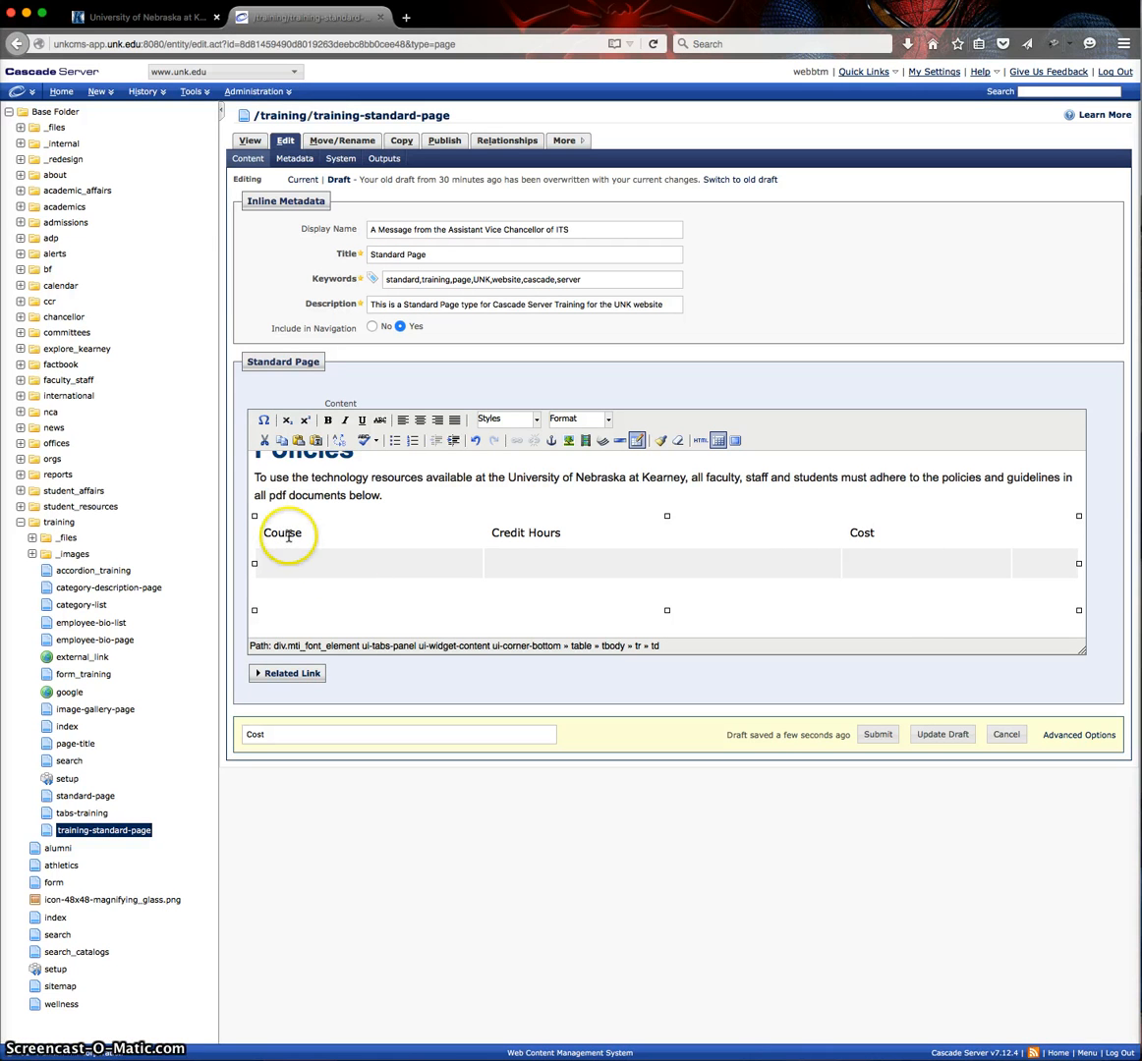
{"action": "left_click", "coordinate": [347, 533]}
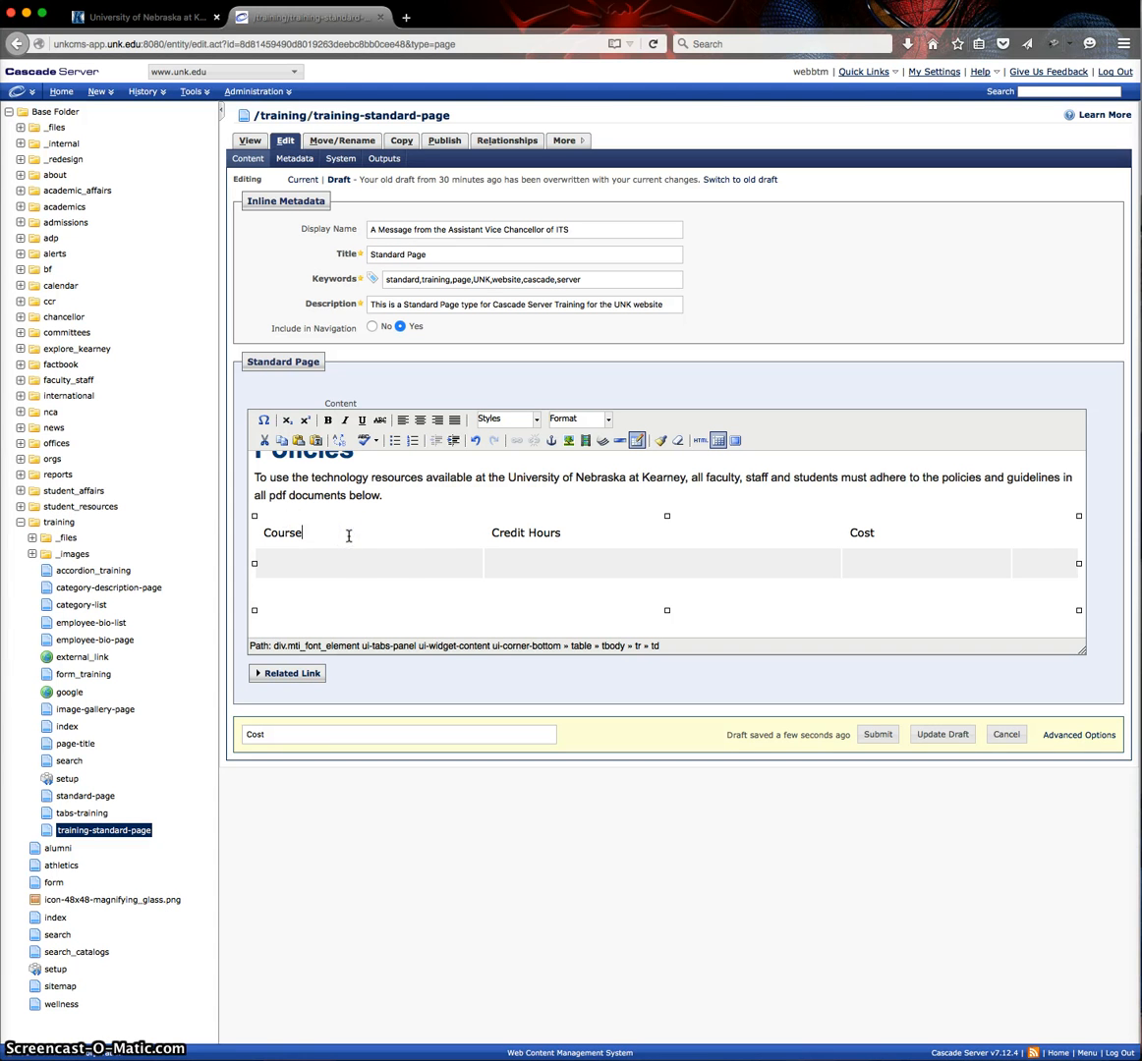
{"action": "right_click", "coordinate": [349, 535]}
{"action": "right_click", "coordinate": [334, 538]}
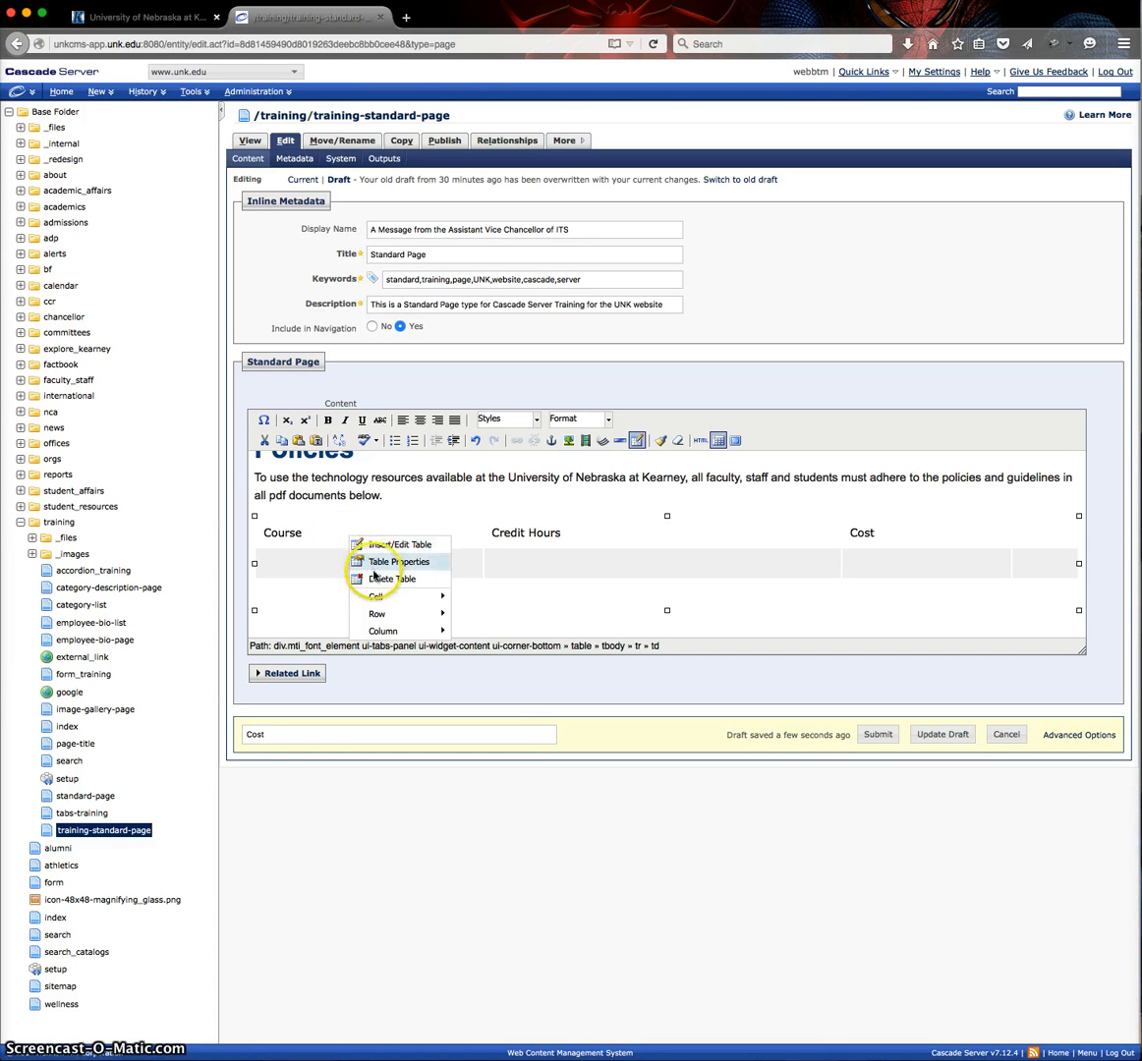
{"action": "mouse_move", "coordinate": [383, 606]}
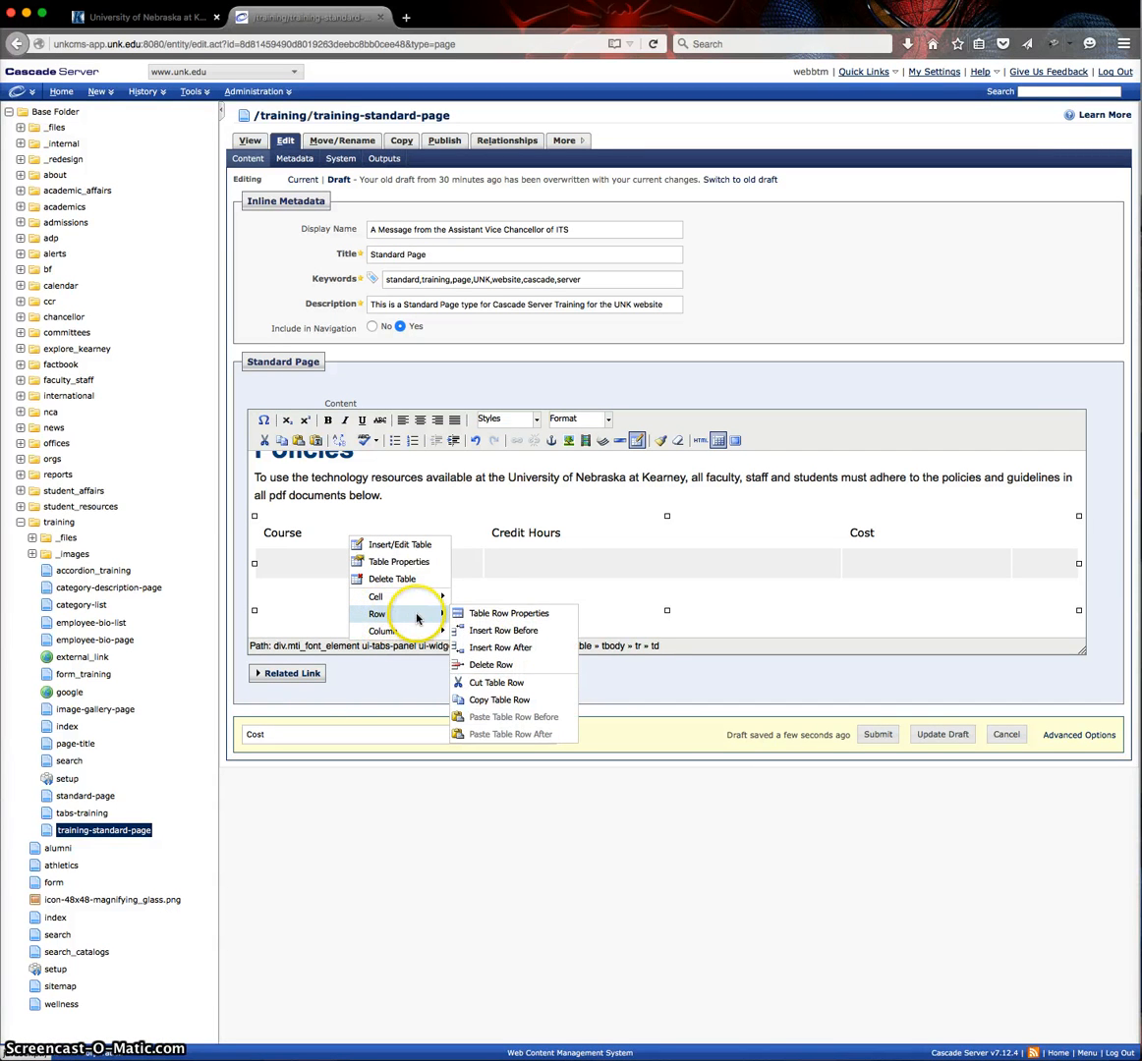
{"action": "left_click", "coordinate": [510, 617]}
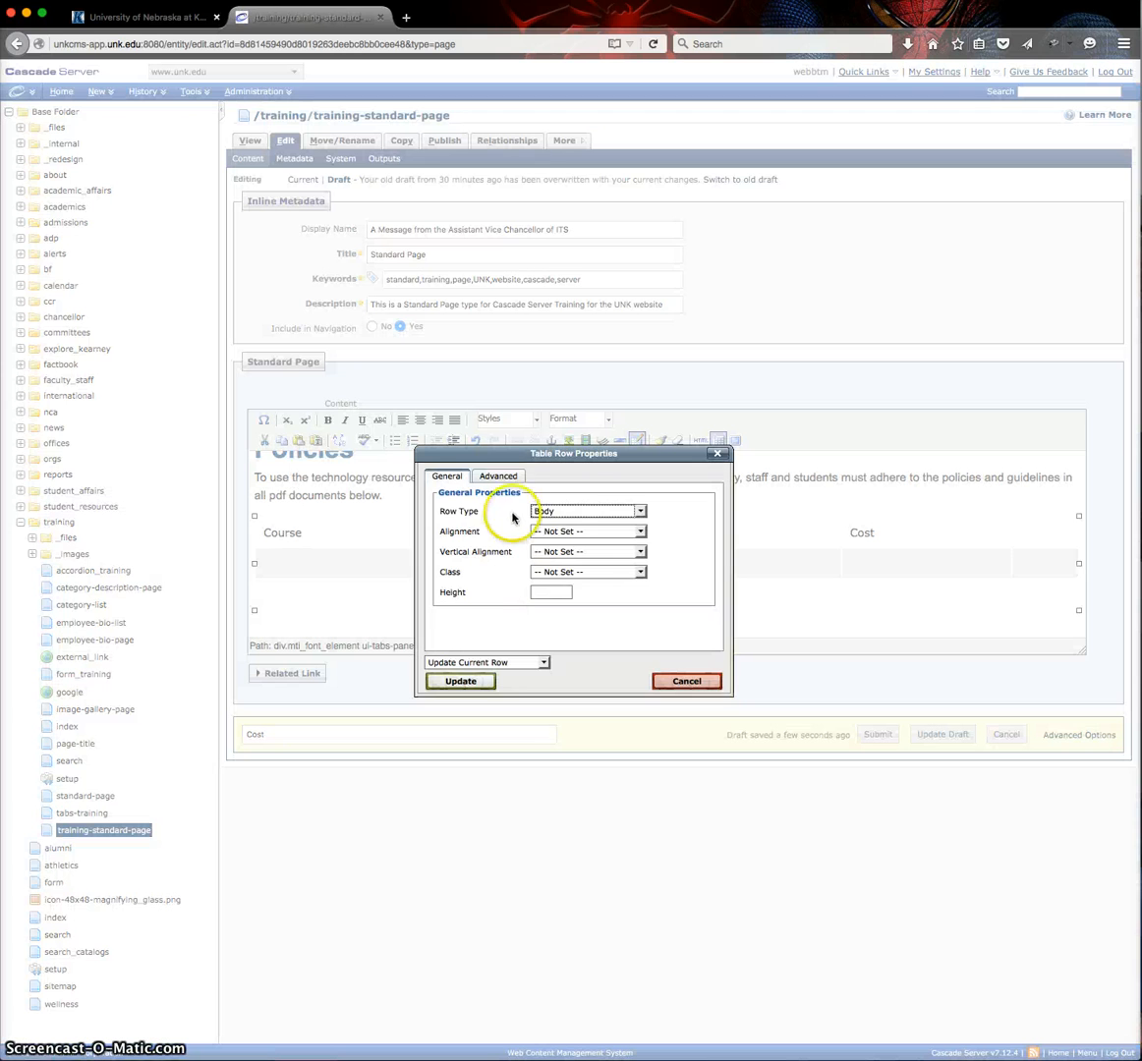
{"action": "left_click", "coordinate": [557, 512]}
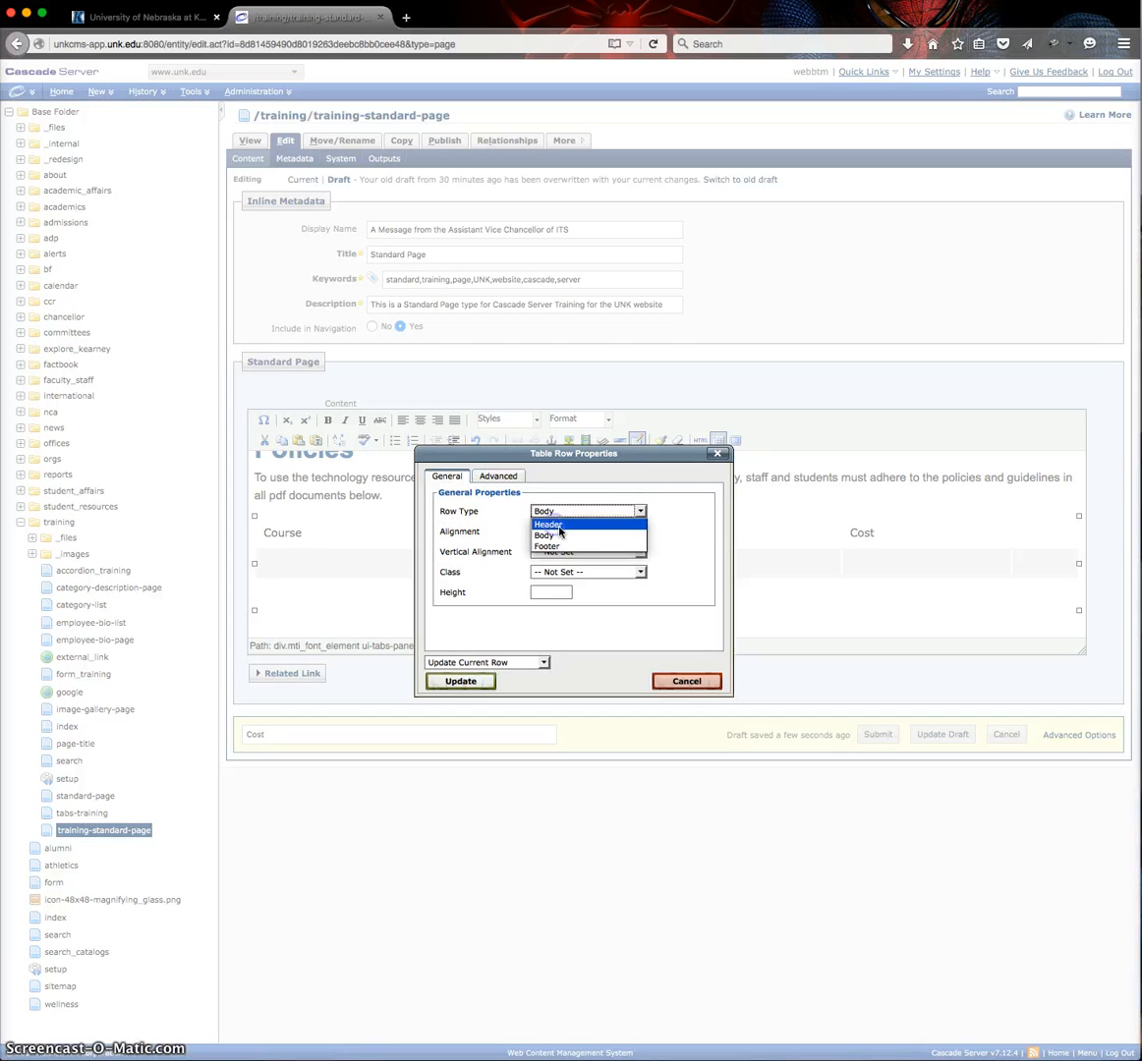
{"action": "left_click", "coordinate": [551, 526]}
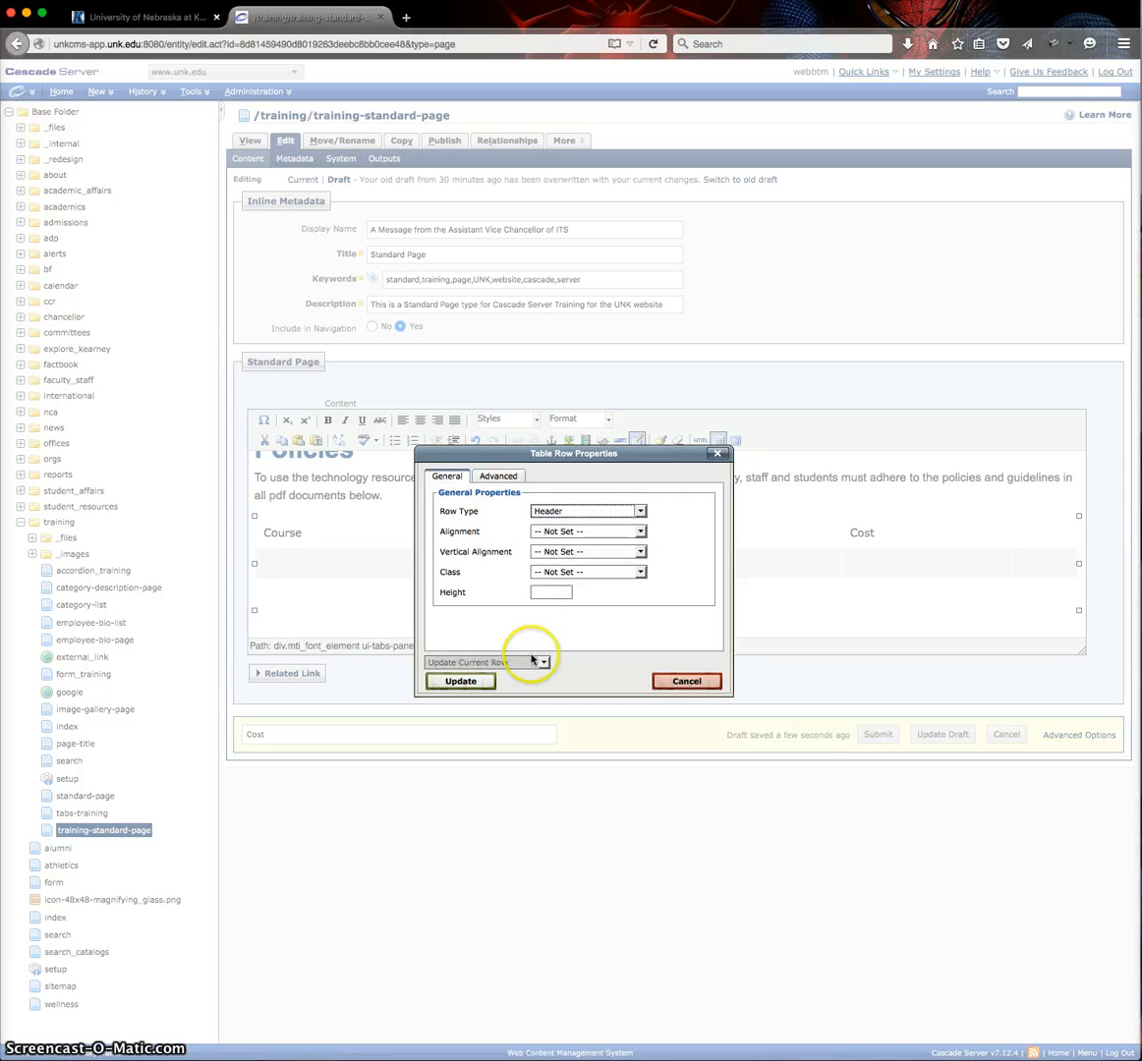
{"action": "left_click", "coordinate": [476, 681]}
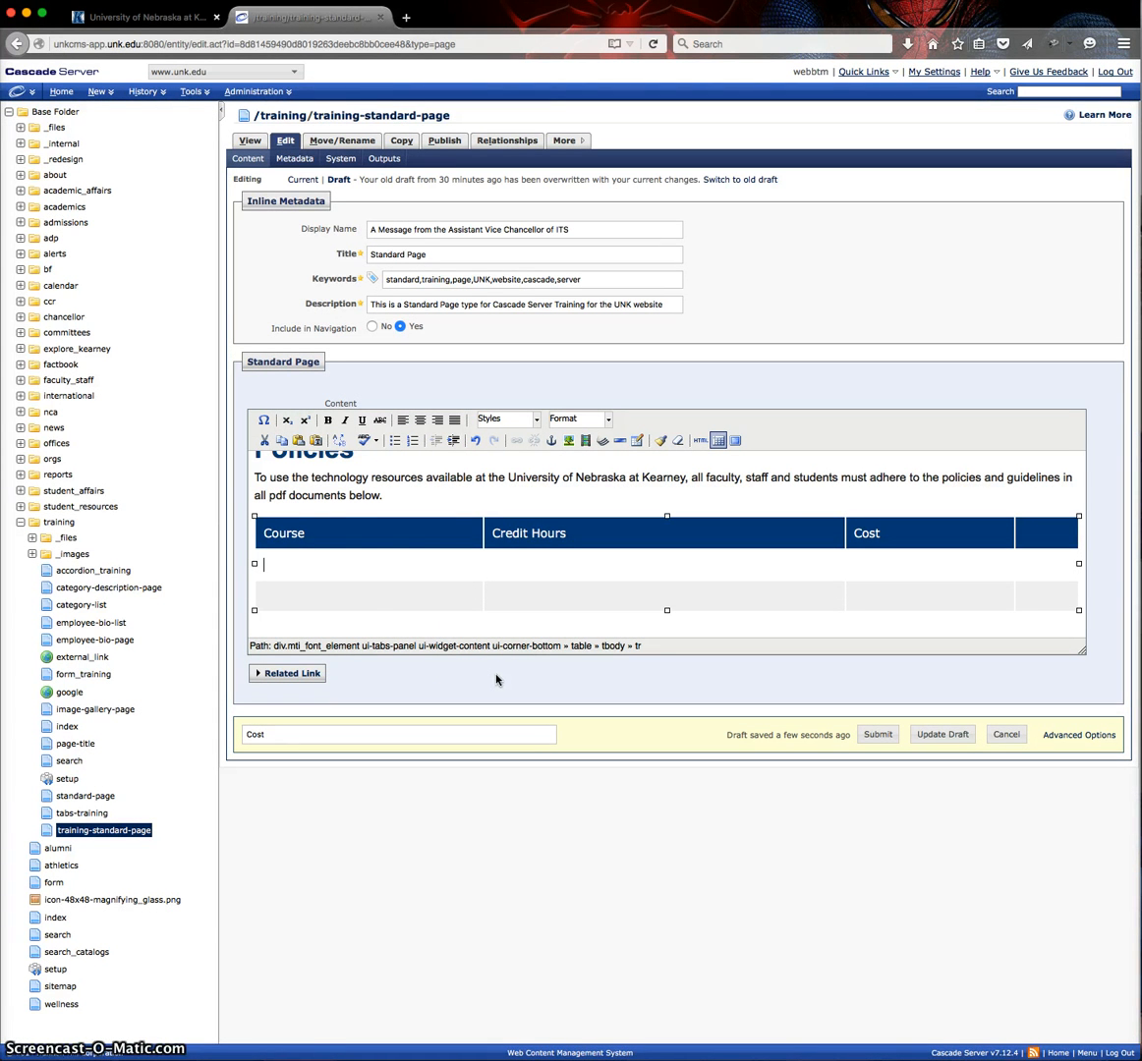
Step: Fill the first row below the header with Accounting, 3 credit hours and a cost of $500
{"action": "left_click", "coordinate": [332, 518]}
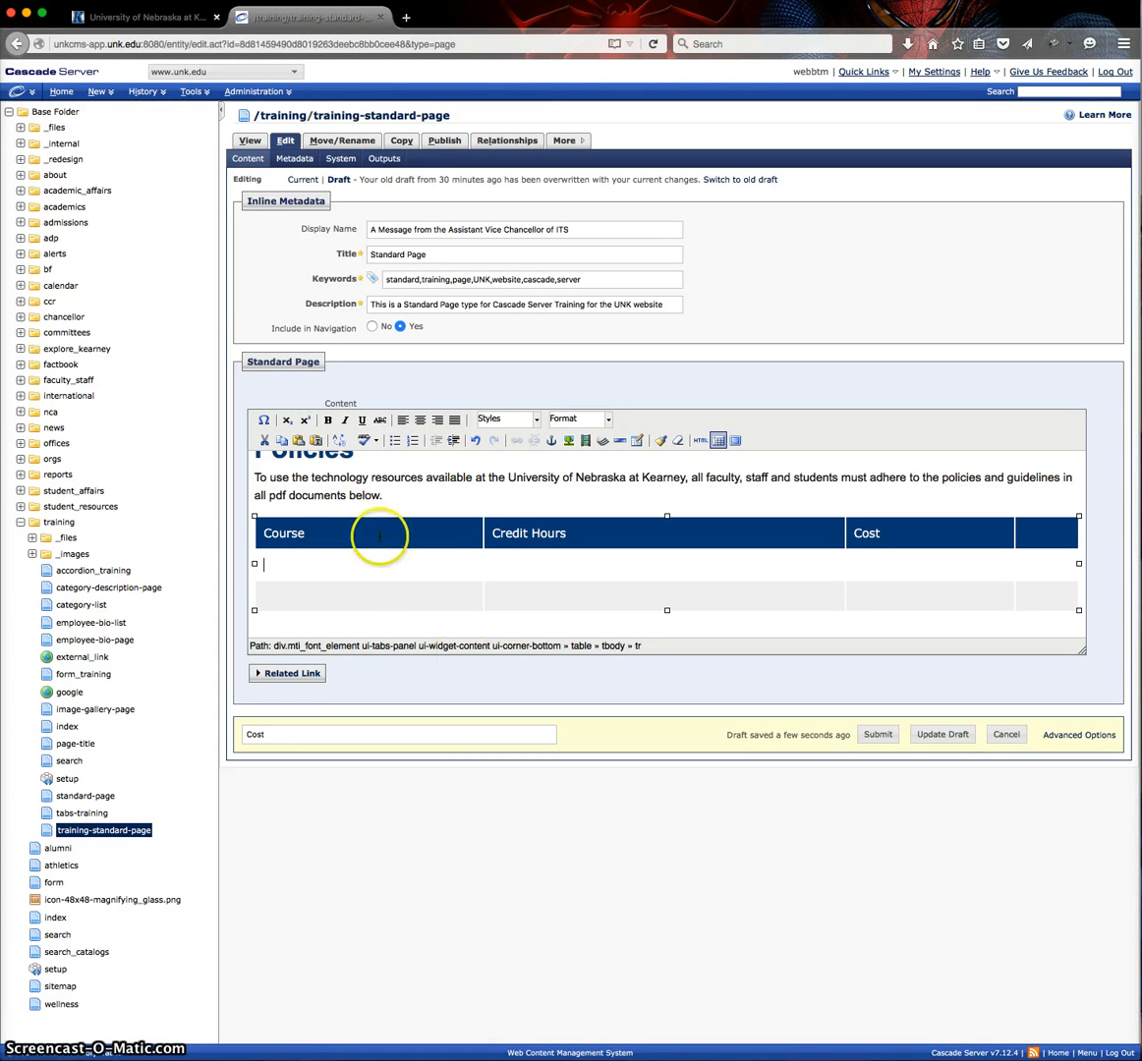
{"action": "left_click", "coordinate": [375, 569]}
{"action": "left_click", "coordinate": [358, 568]}
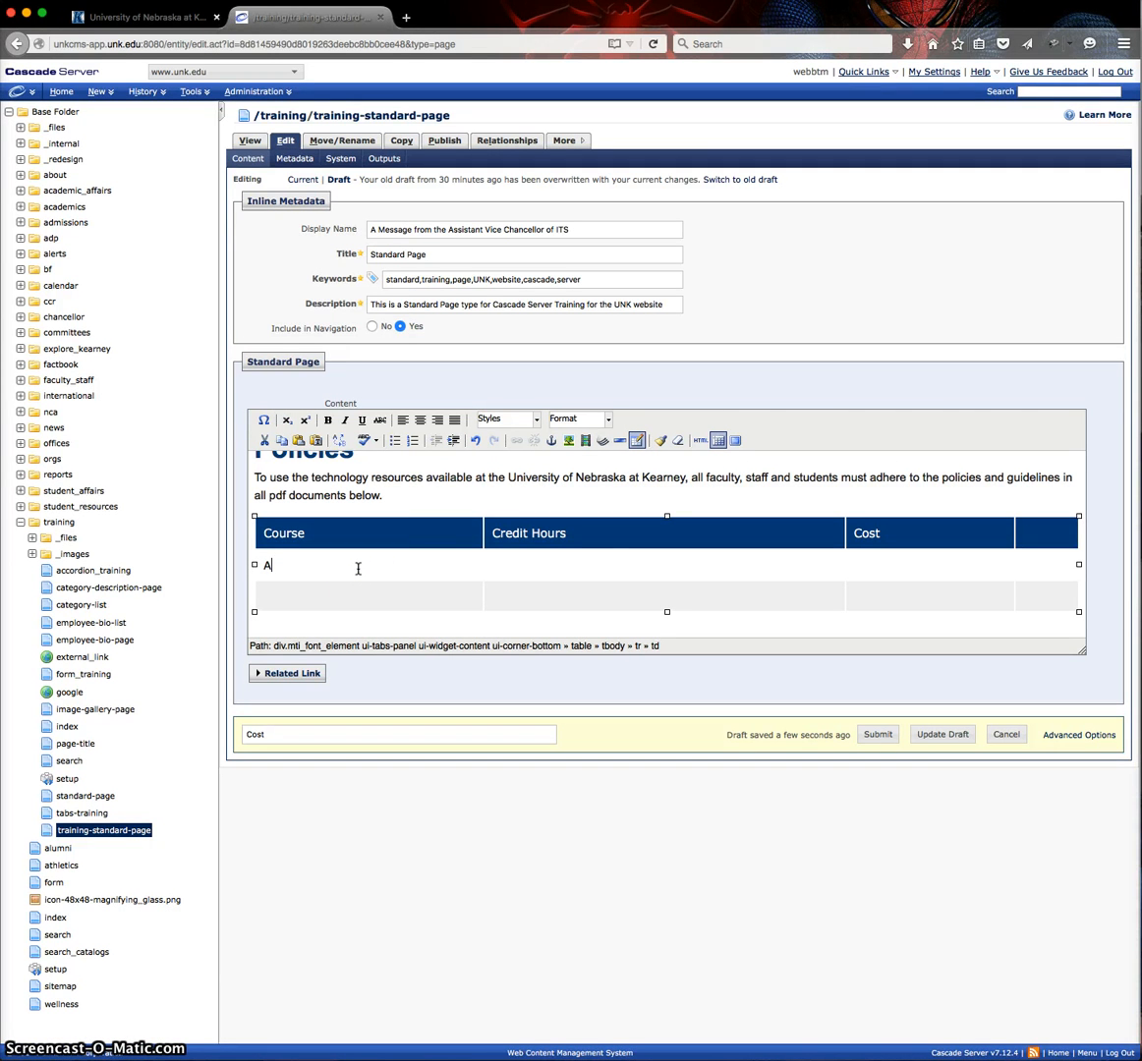
{"action": "type", "text": "Accounting"}
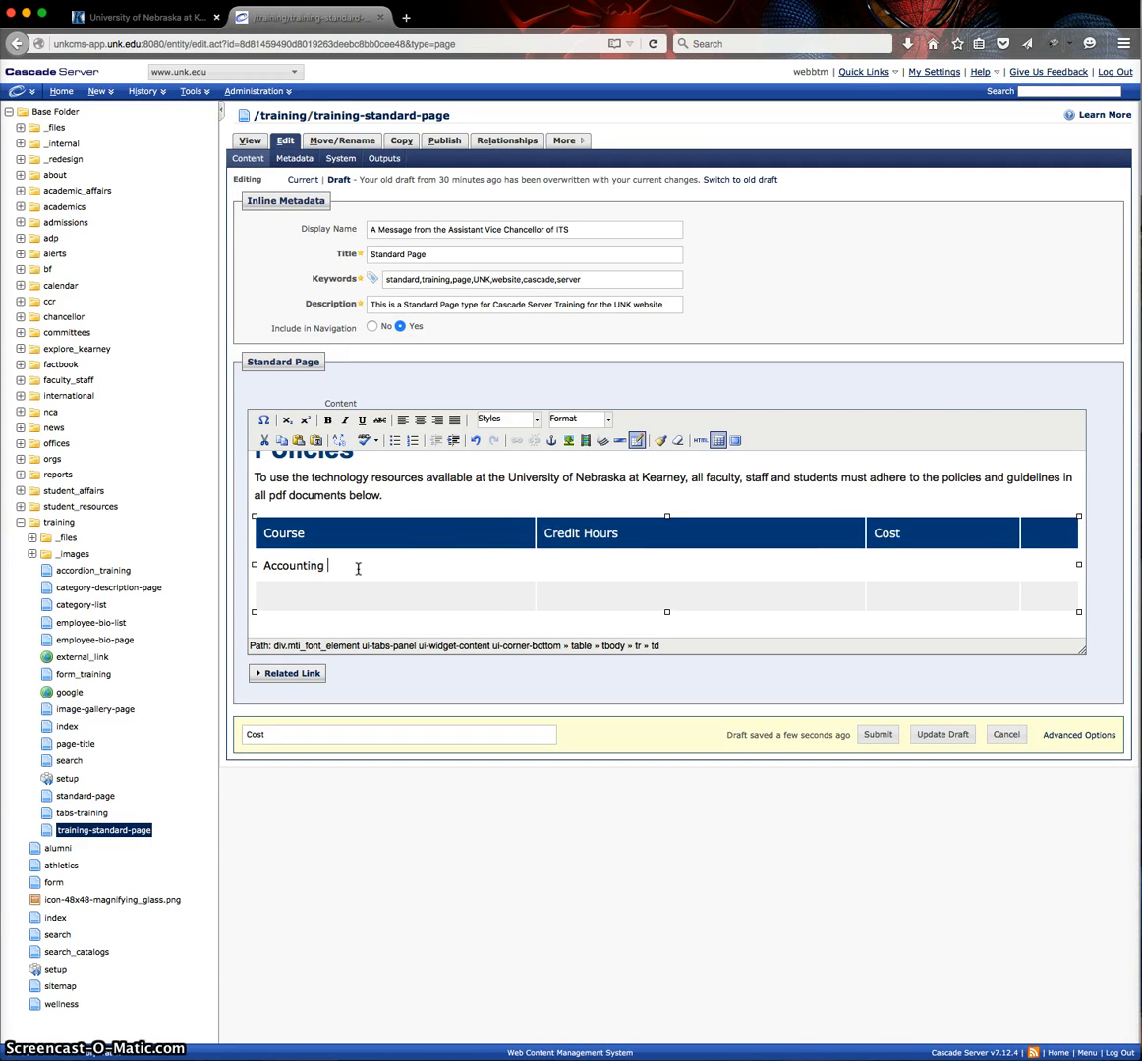
{"action": "left_click", "coordinate": [586, 563]}
{"action": "left_click", "coordinate": [910, 560]}
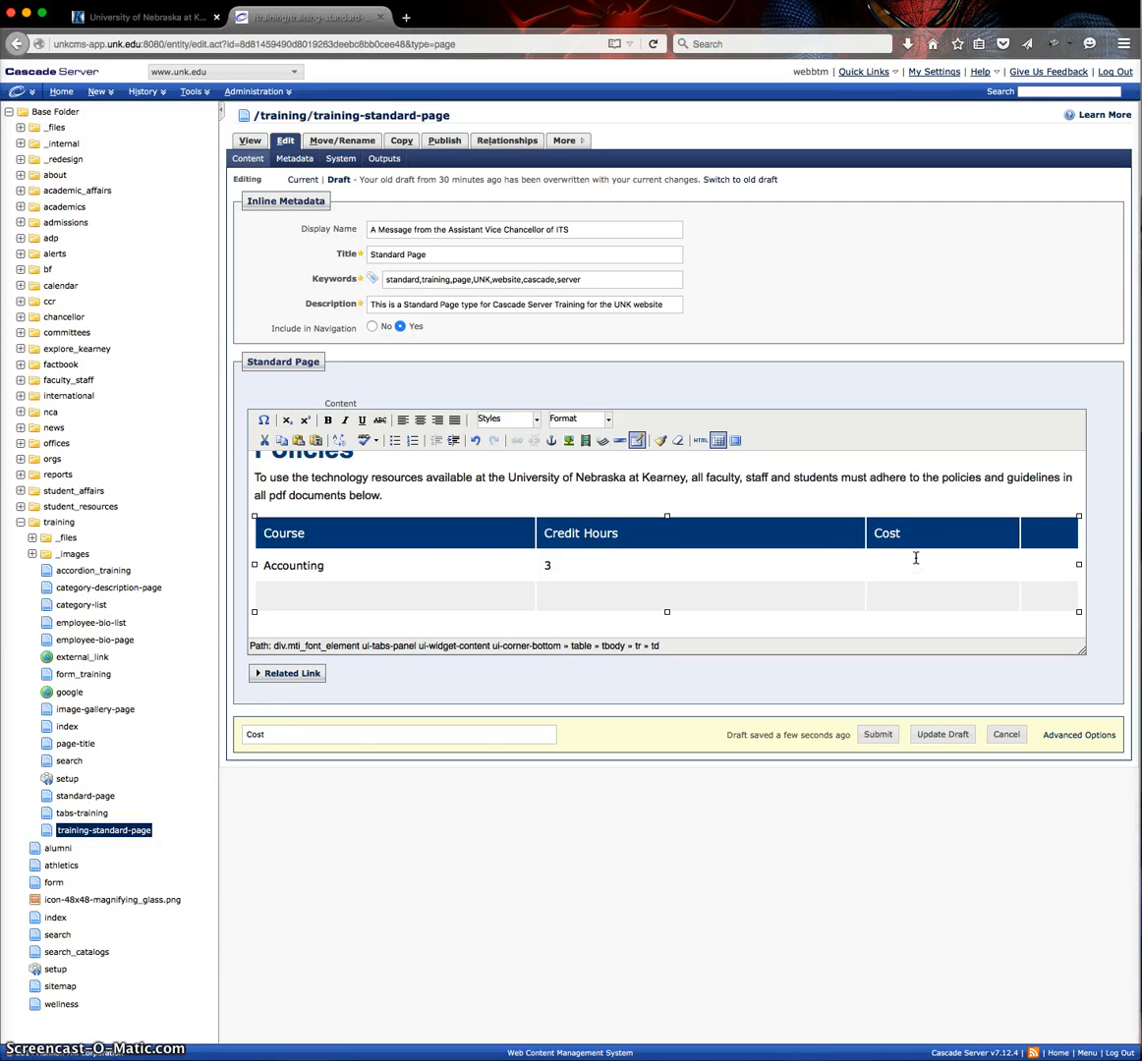
{"action": "type", "text": "$500"}
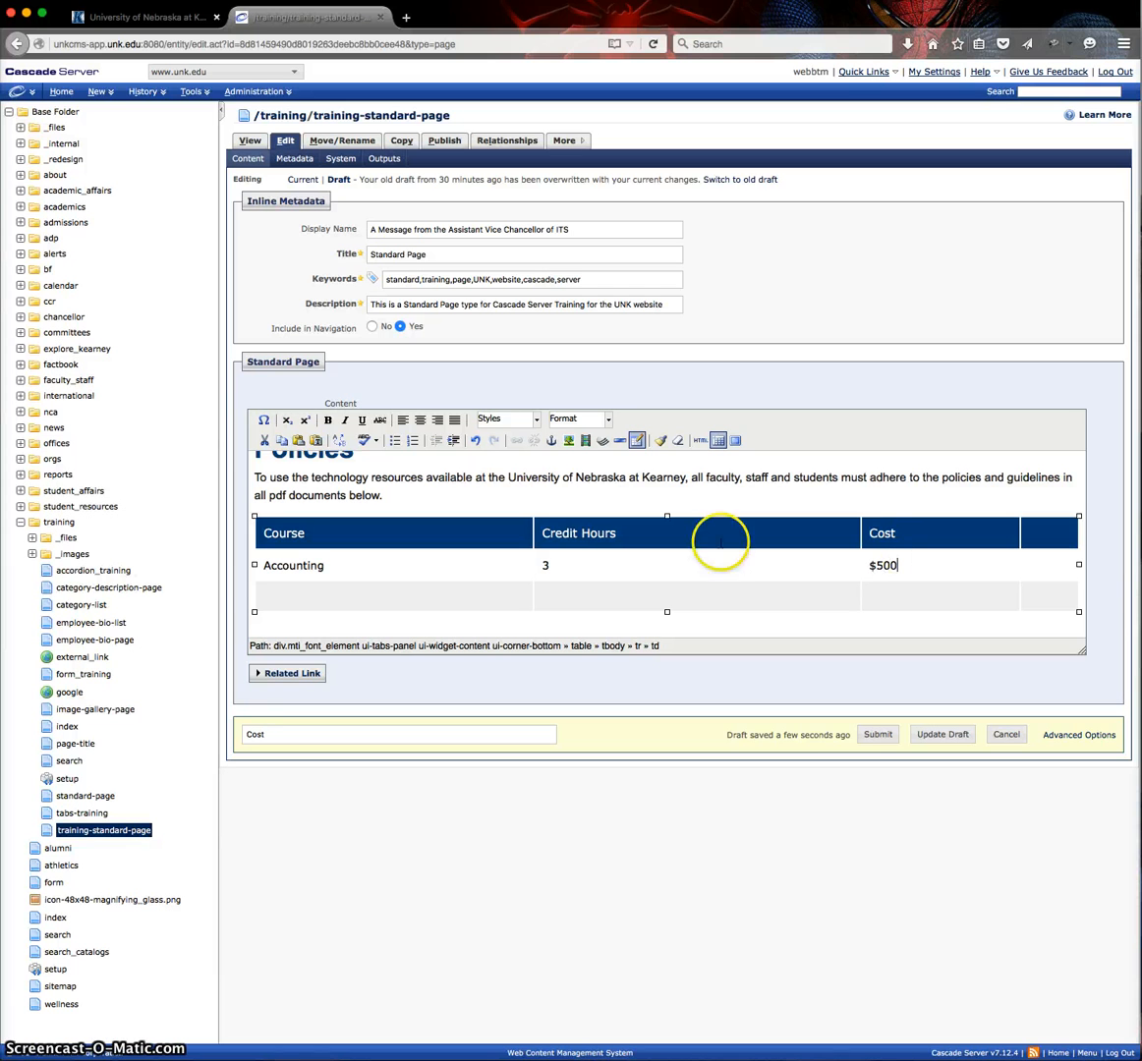
Step: Fill the last table row with Biology, 3 credit hours and a cost of $500
{"action": "left_click", "coordinate": [319, 600]}
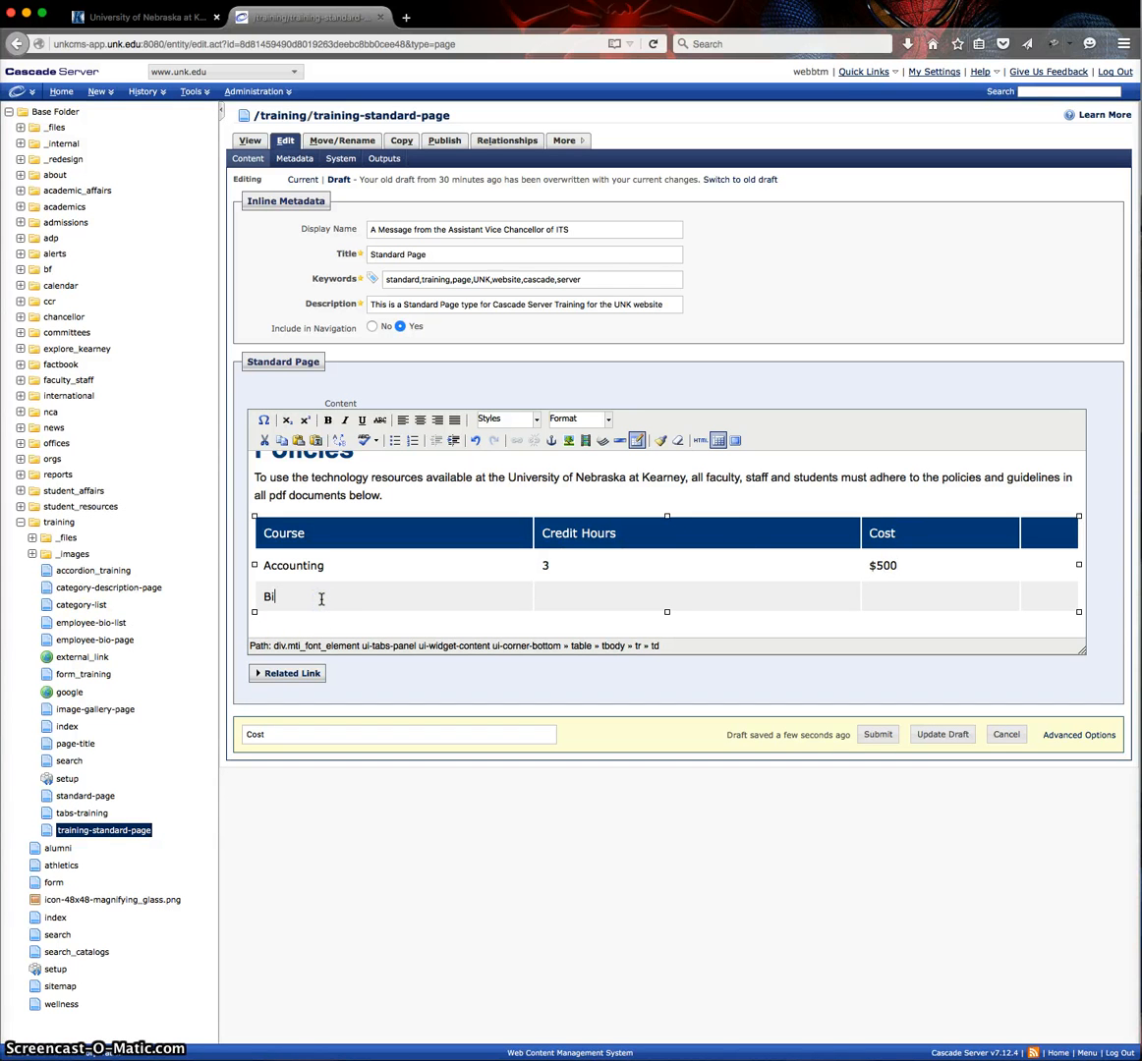
{"action": "type", "text": "Biology"}
{"action": "left_click", "coordinate": [579, 596]}
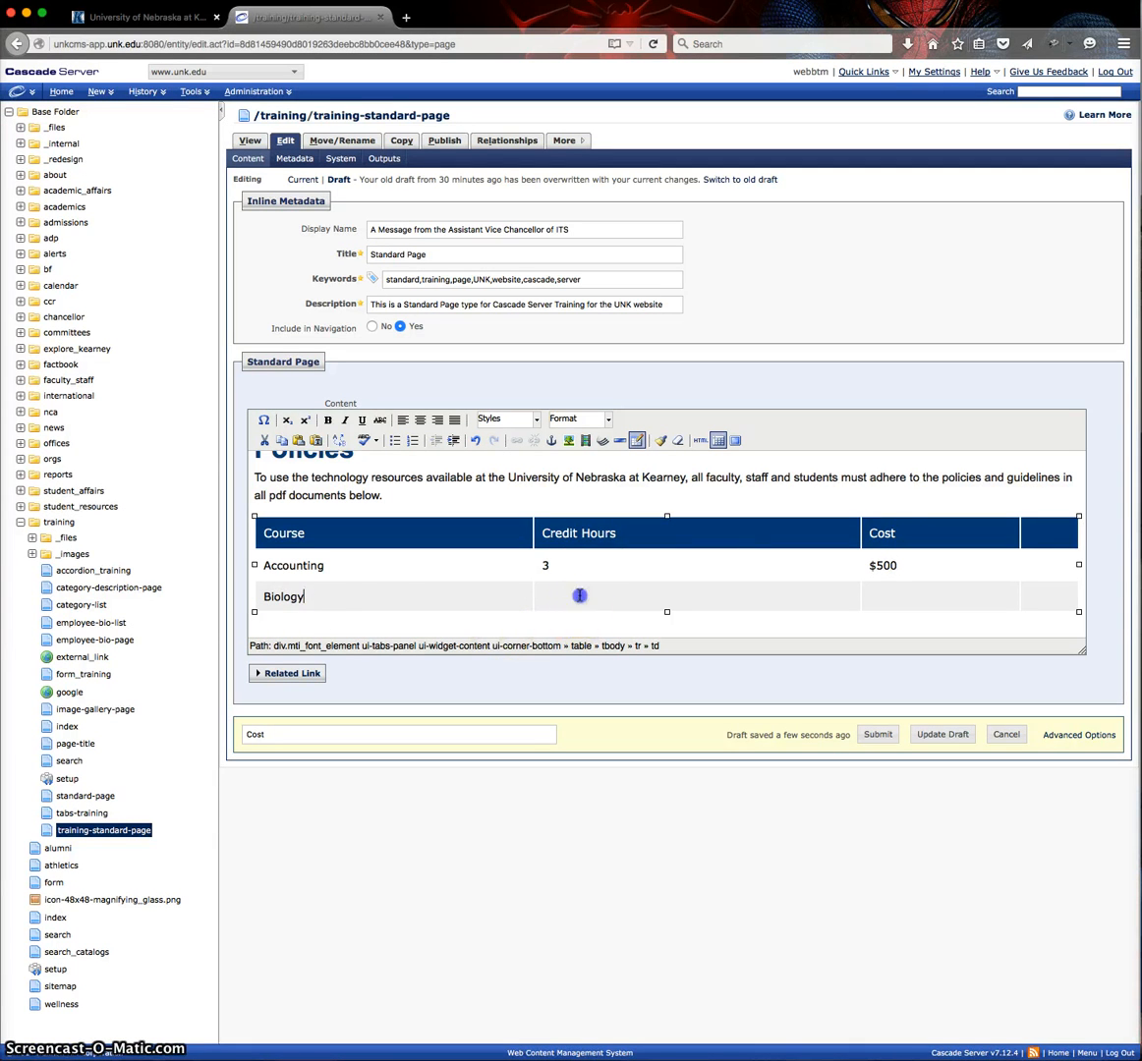
{"action": "type", "text": "3"}
{"action": "left_click", "coordinate": [954, 597]}
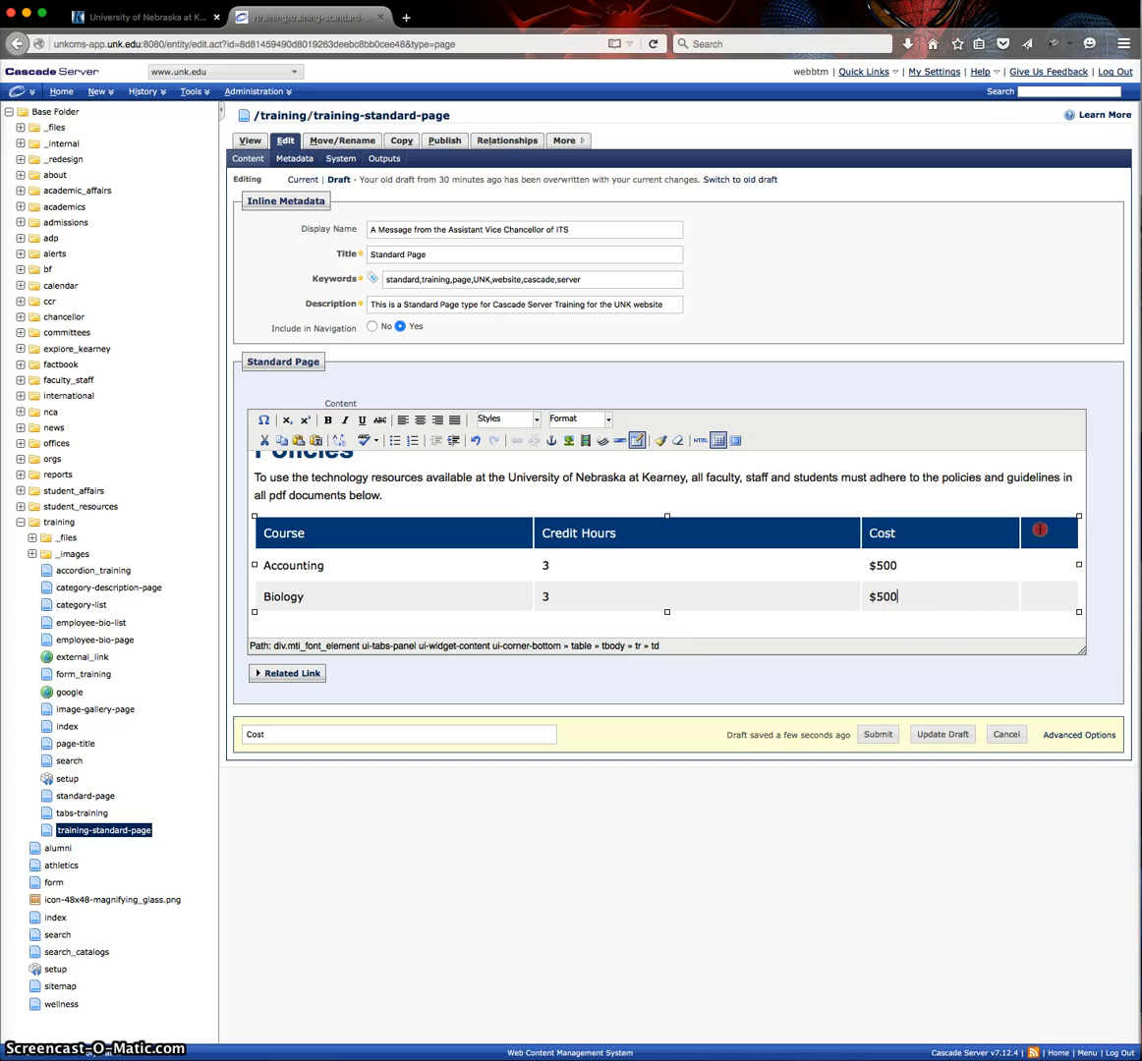
Step: Delete the empty fourth column of the course table
{"action": "right_click", "coordinate": [1040, 530]}
{"action": "mouse_move", "coordinate": [1072, 609]}
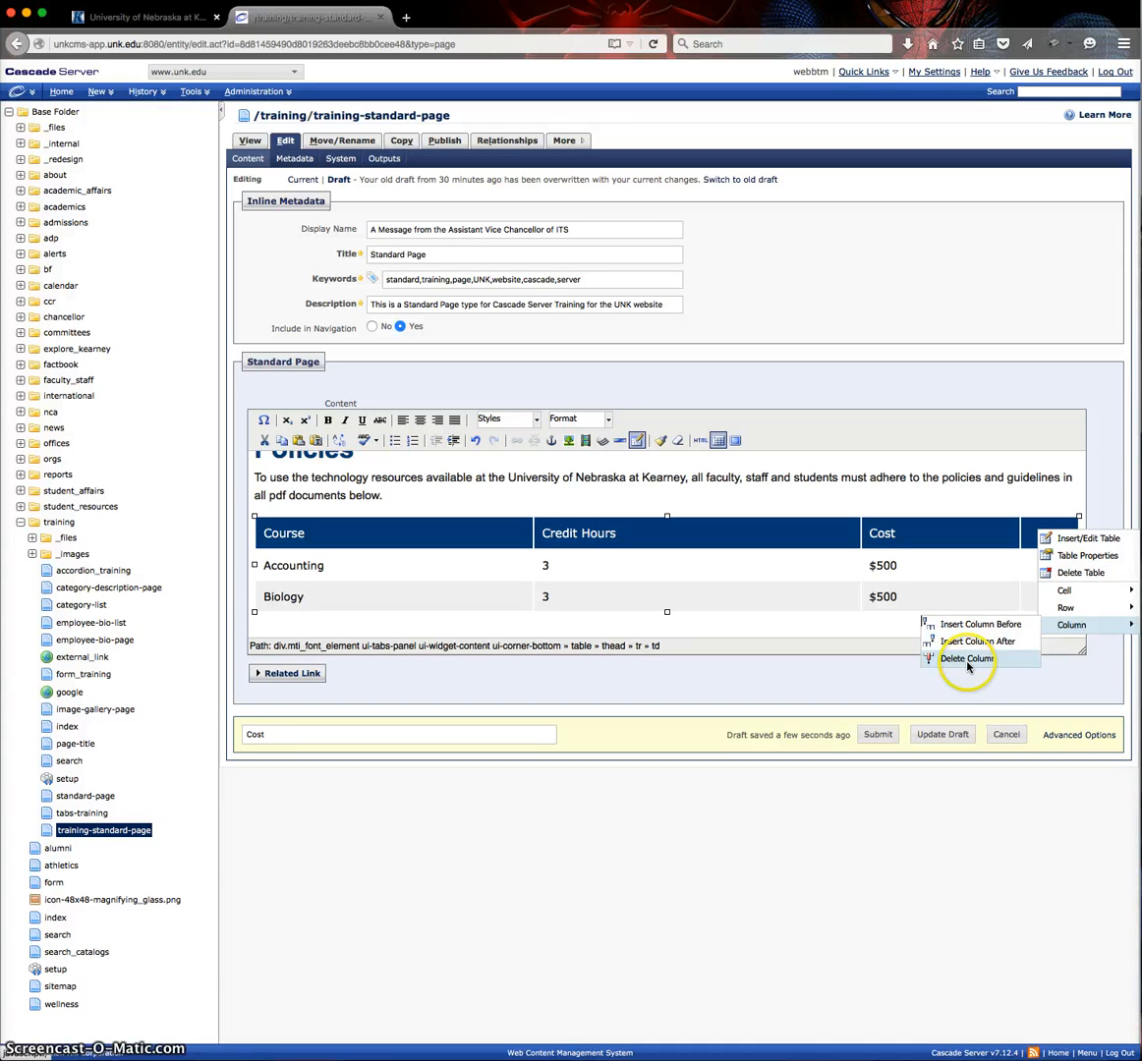
{"action": "left_click", "coordinate": [968, 665]}
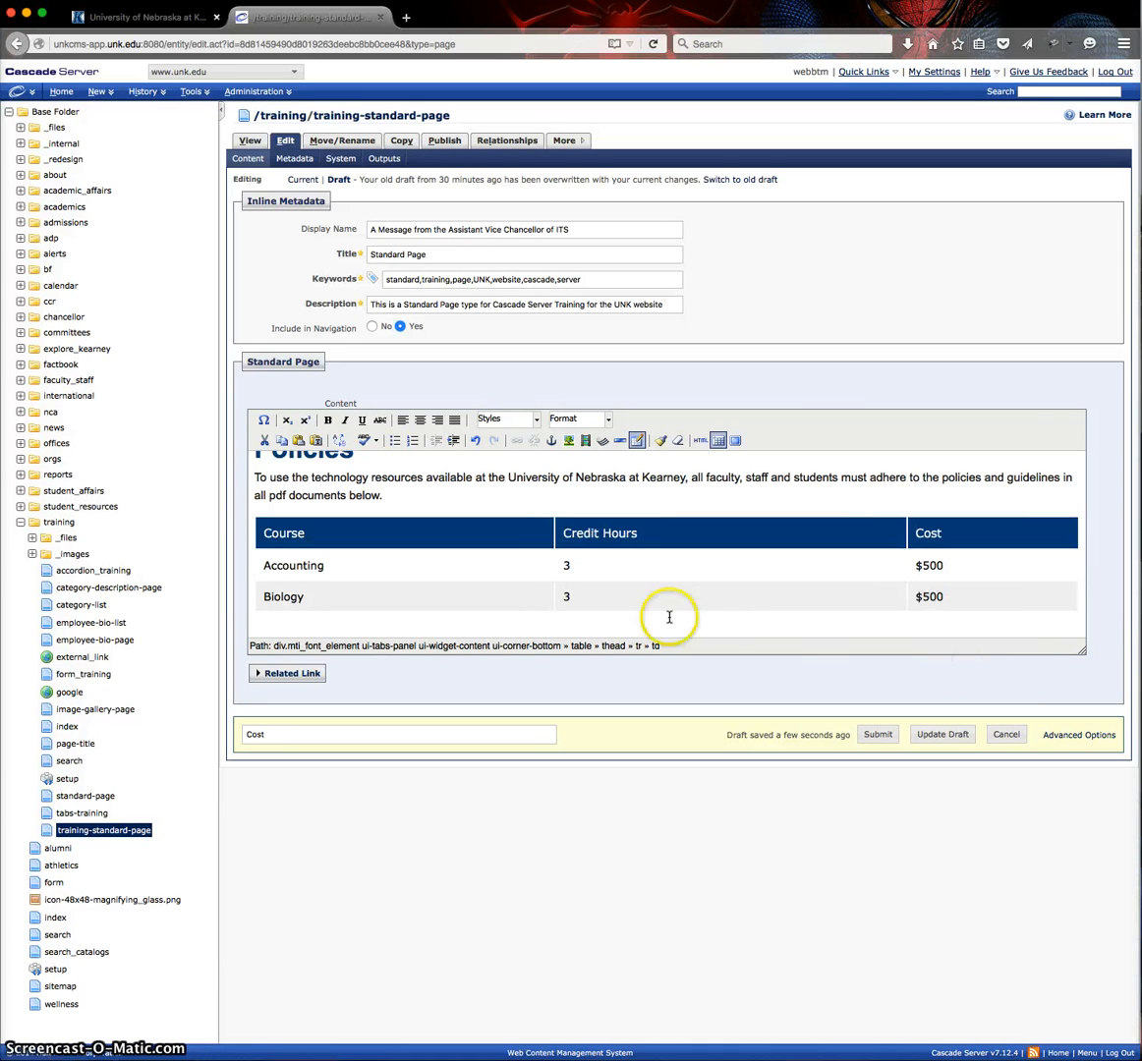
{"action": "right_click", "coordinate": [827, 590]}
{"action": "left_click", "coordinate": [799, 598]}
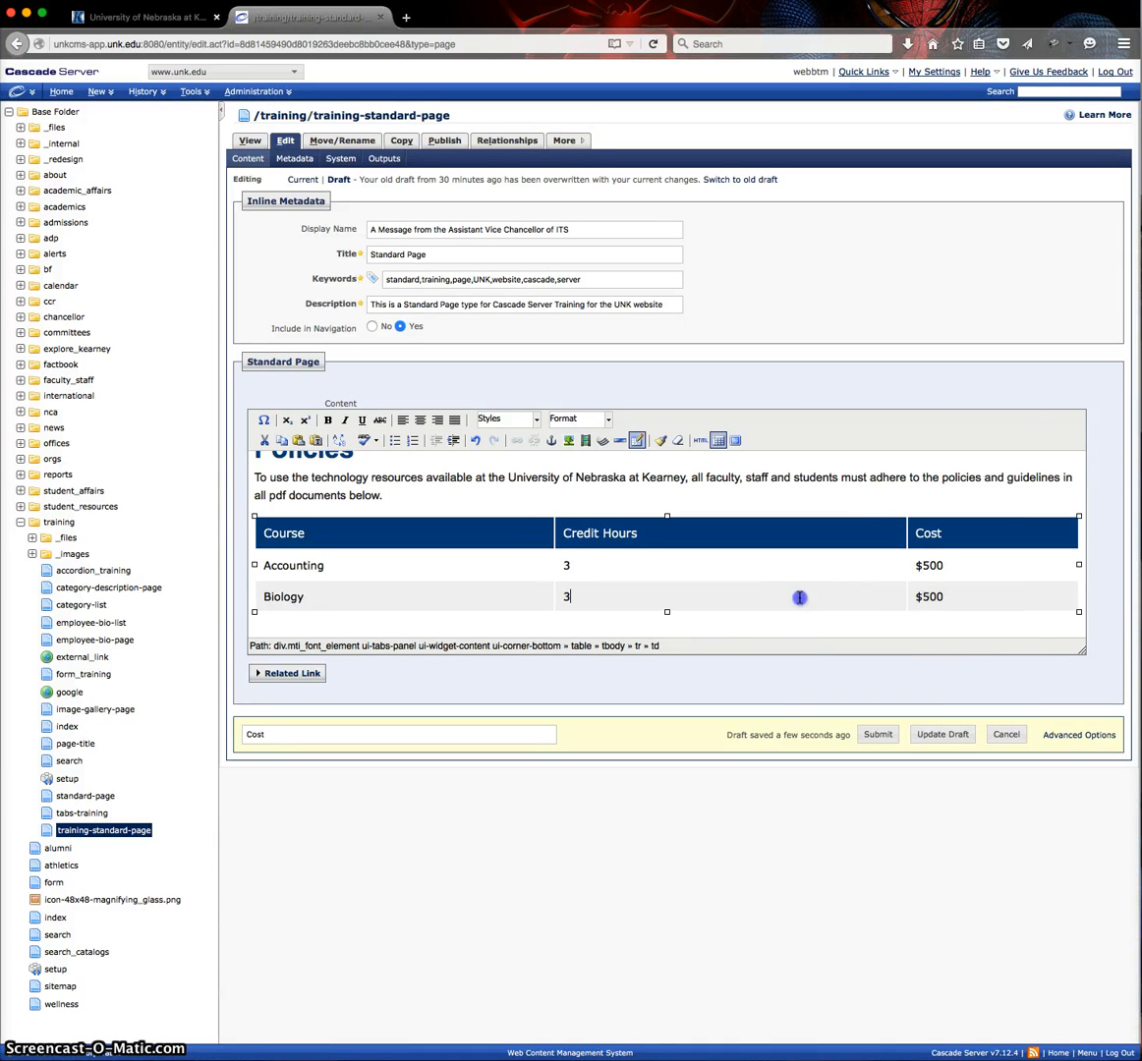
{"action": "right_click", "coordinate": [801, 598]}
{"action": "mouse_move", "coordinate": [854, 671]}
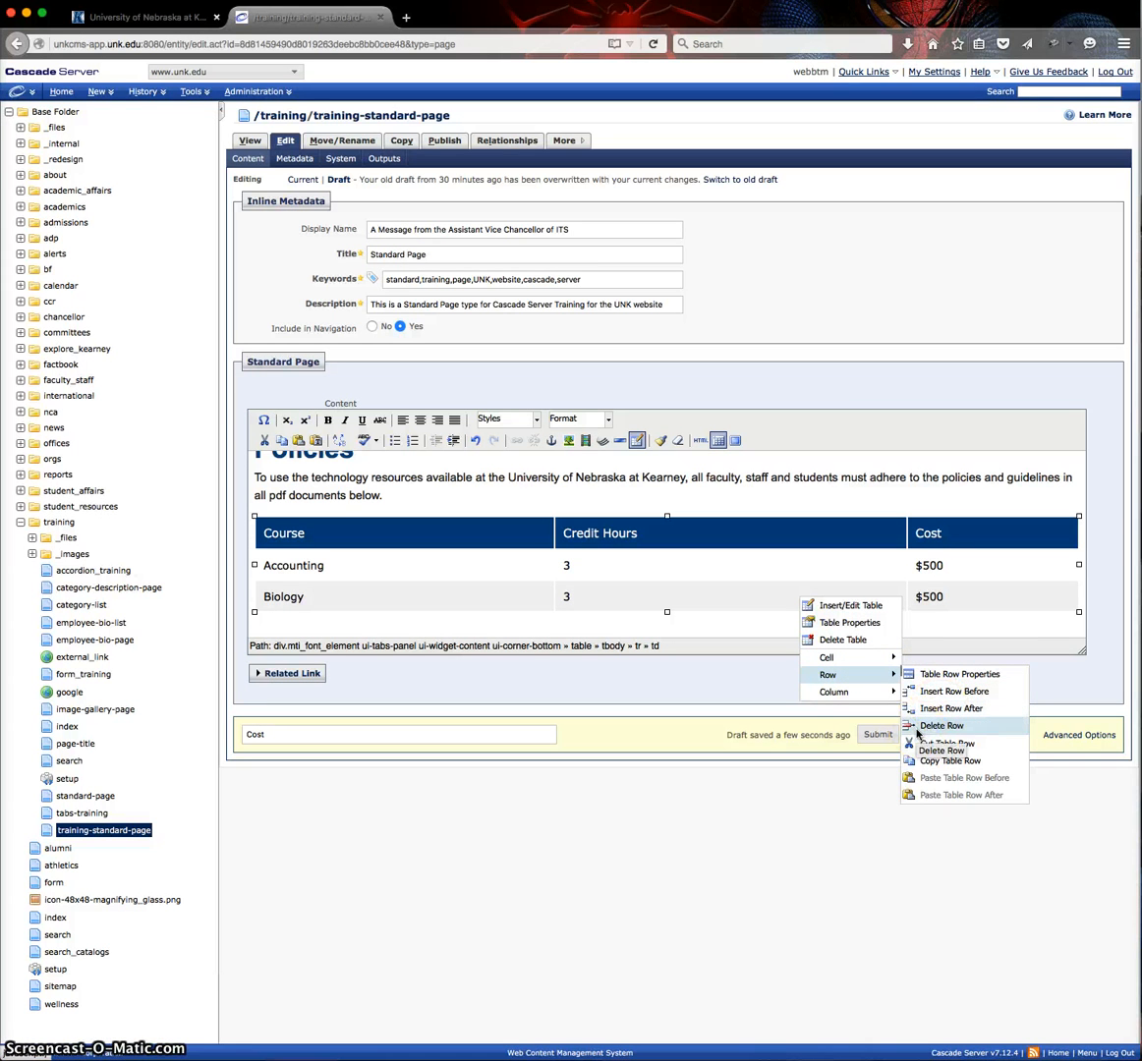
{"action": "left_click", "coordinate": [666, 587]}
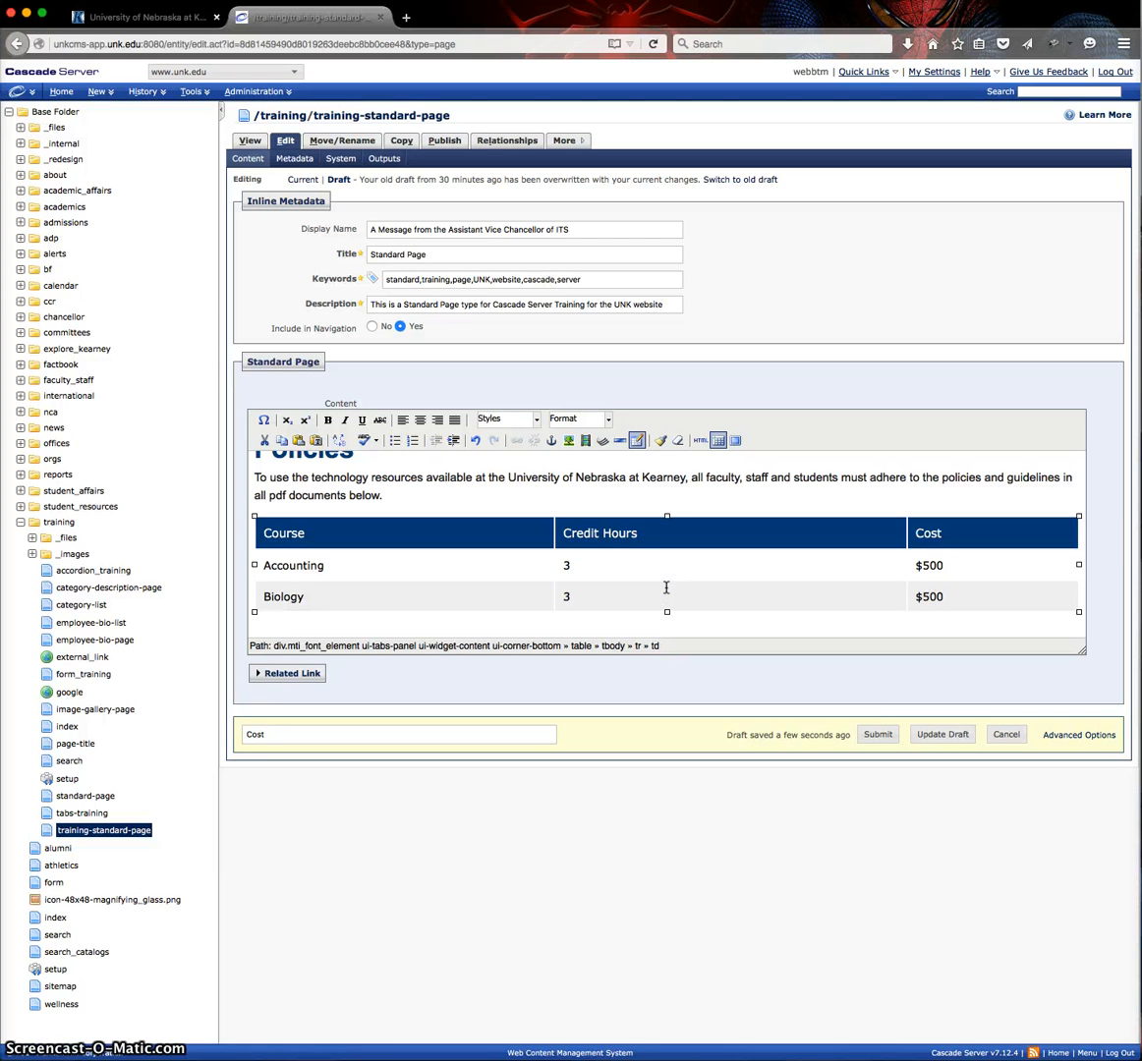